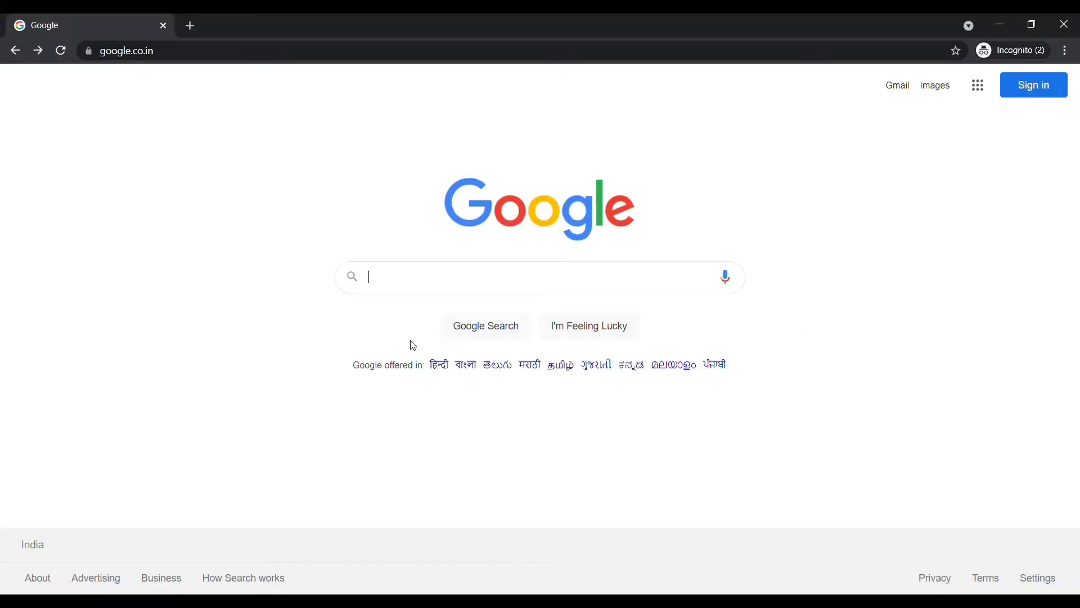
Search Google for 'canva' and open the Canva website from the suggestions
{"action": "left_click", "coordinate": [401, 291]}
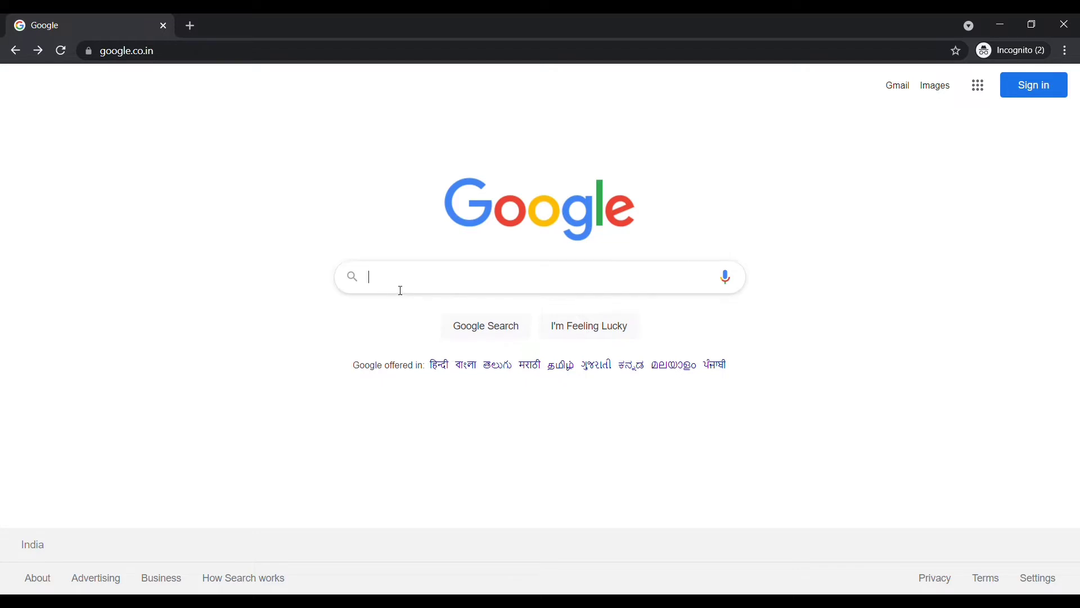
{"action": "type", "text": "ca"}
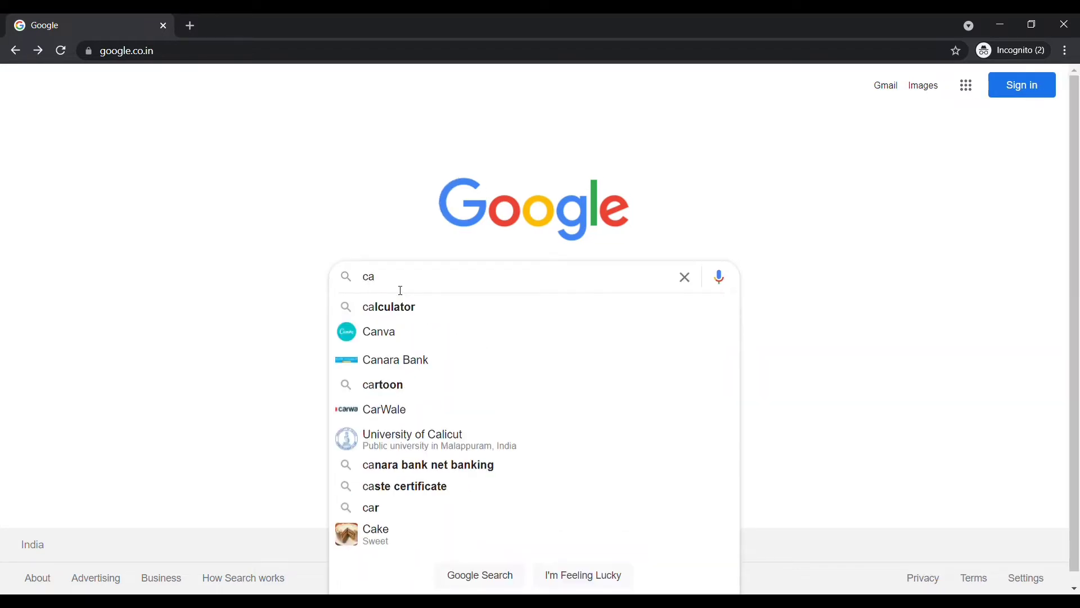
{"action": "type", "text": "nva"}
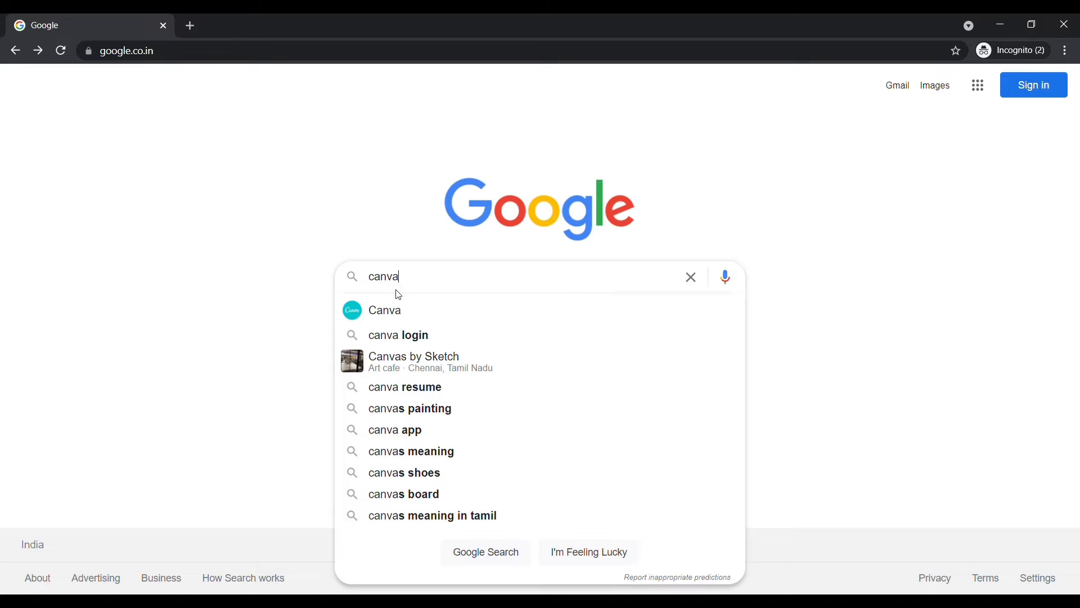
{"action": "left_click", "coordinate": [398, 310]}
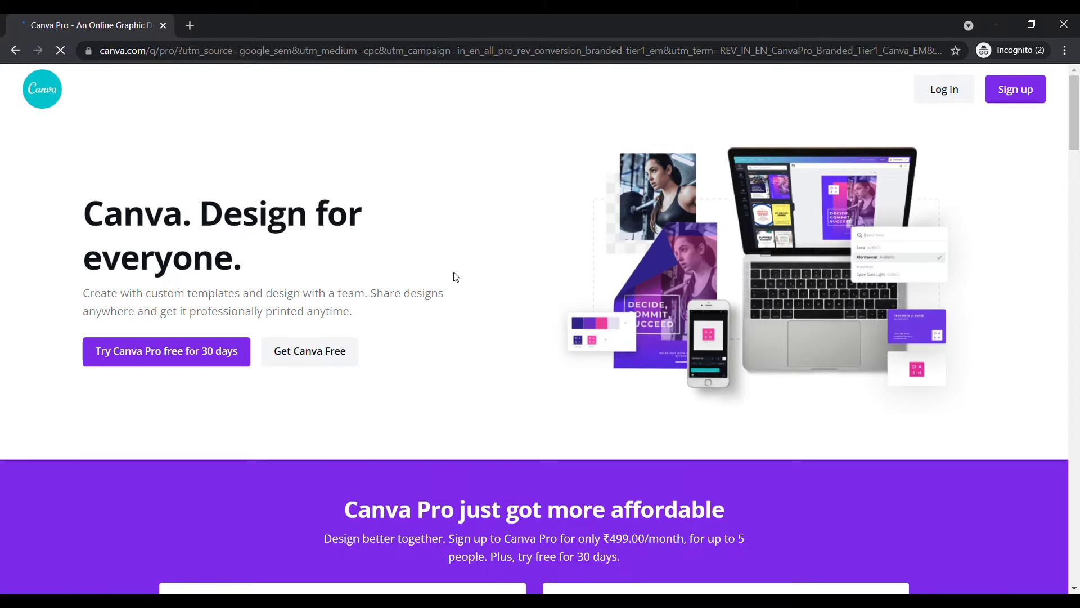
Compare the Free and Pro pricing plans and choose Get Canva Free
{"action": "scroll", "coordinate": [491, 279], "scroll_direction": "down", "scroll_amount": 8}
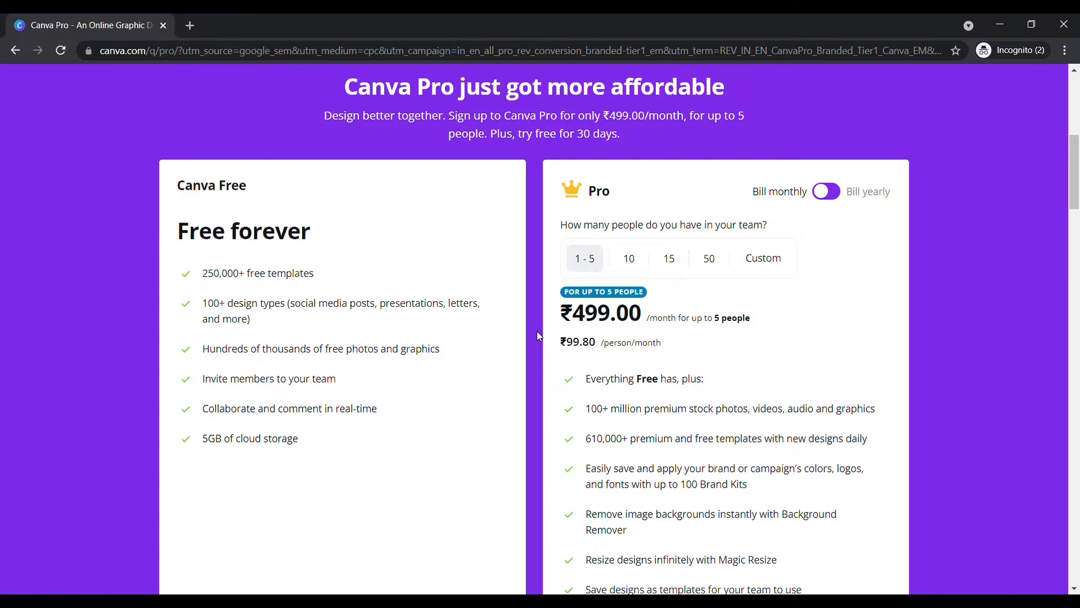
{"action": "scroll", "coordinate": [537, 332], "scroll_direction": "down", "scroll_amount": 1}
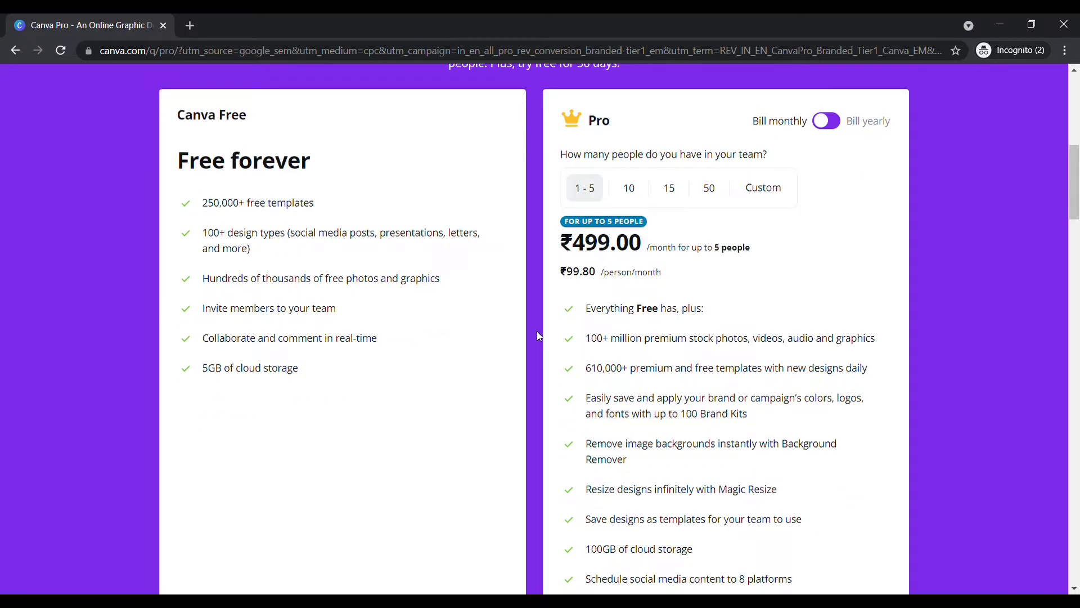
{"action": "scroll", "coordinate": [538, 333], "scroll_direction": "up", "scroll_amount": 7}
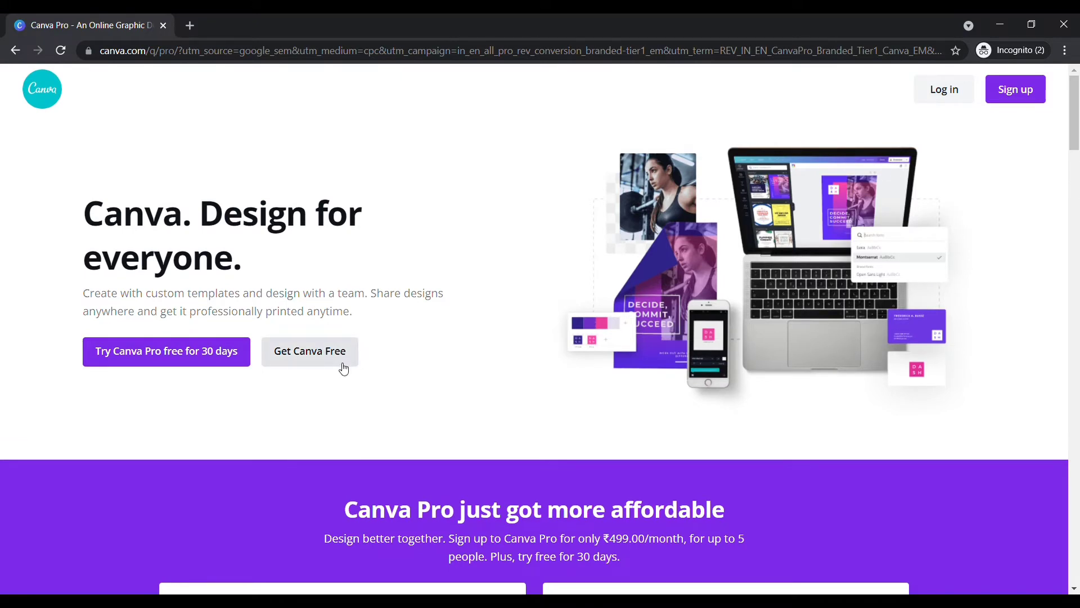
{"action": "left_click", "coordinate": [344, 367]}
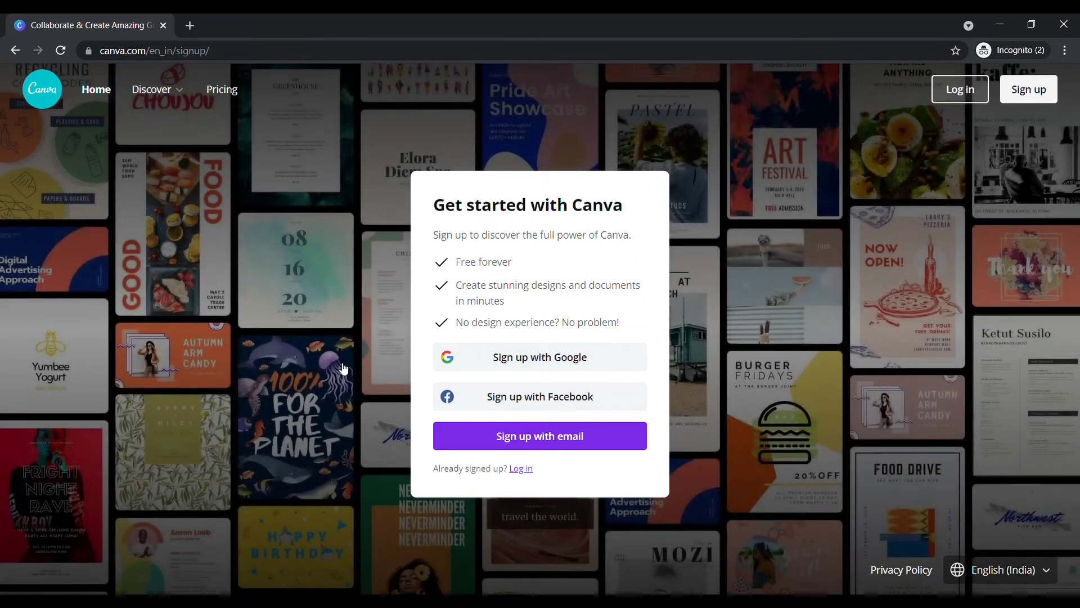
Sign up with a Google account, then page the home carousel to more design types
{"action": "left_click", "coordinate": [528, 375]}
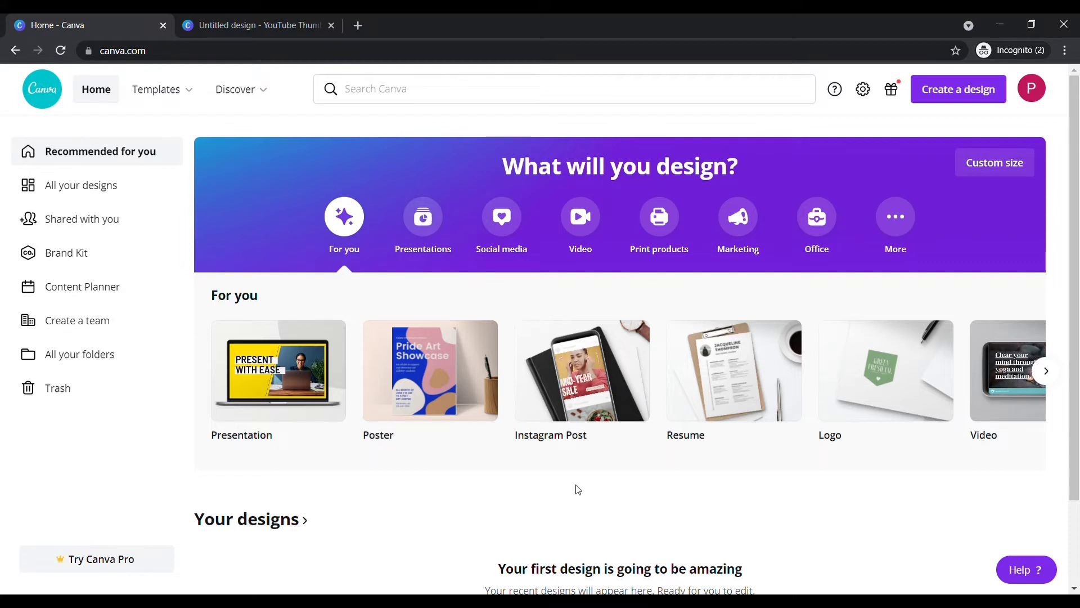
{"action": "mouse_move", "coordinate": [314, 448]}
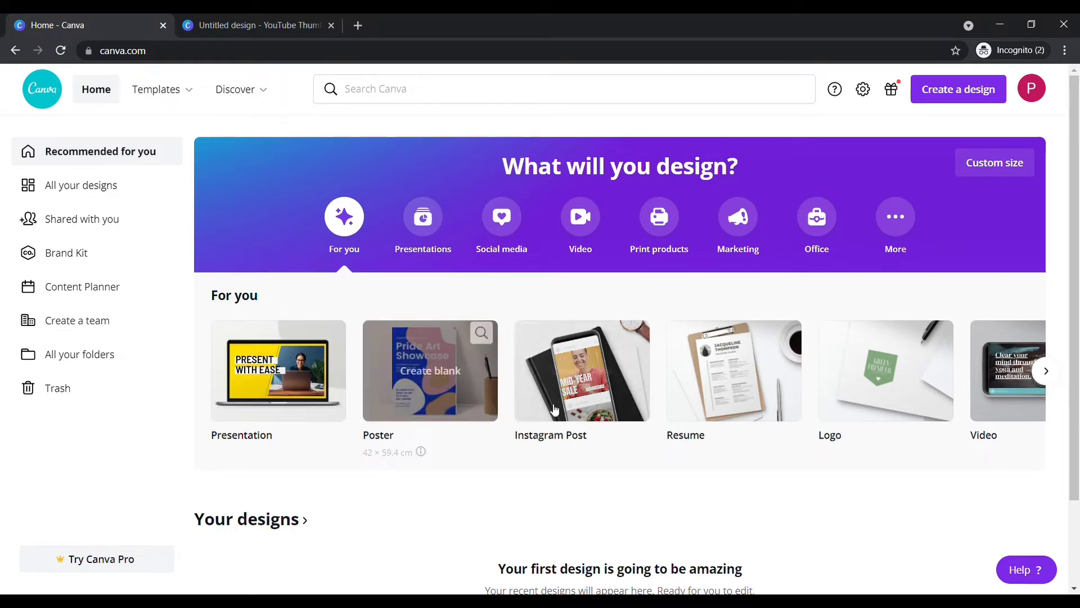
{"action": "mouse_move", "coordinate": [734, 416]}
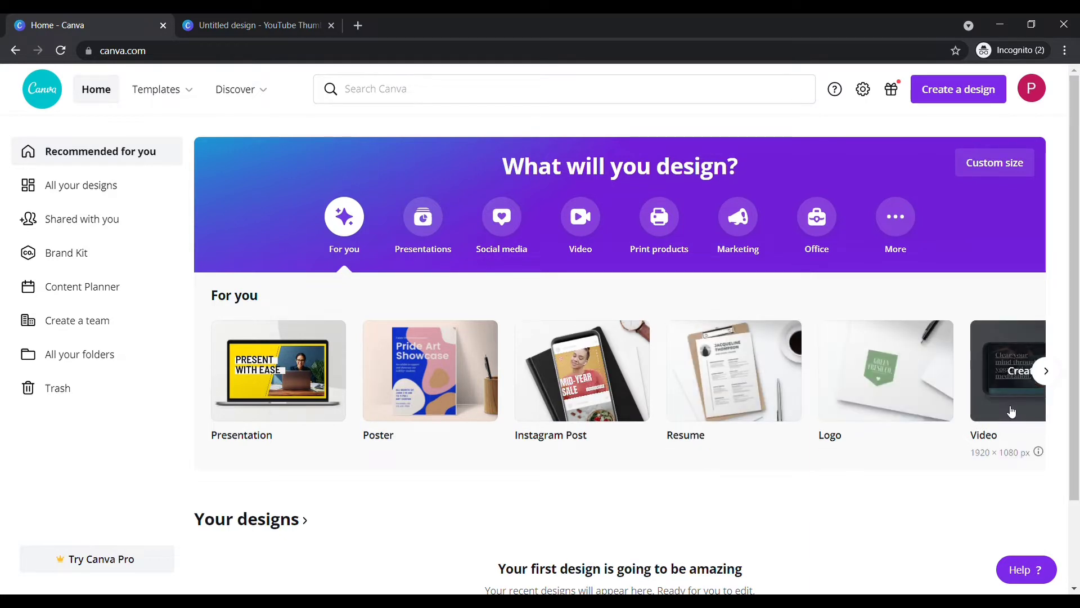
{"action": "left_click", "coordinate": [1046, 371]}
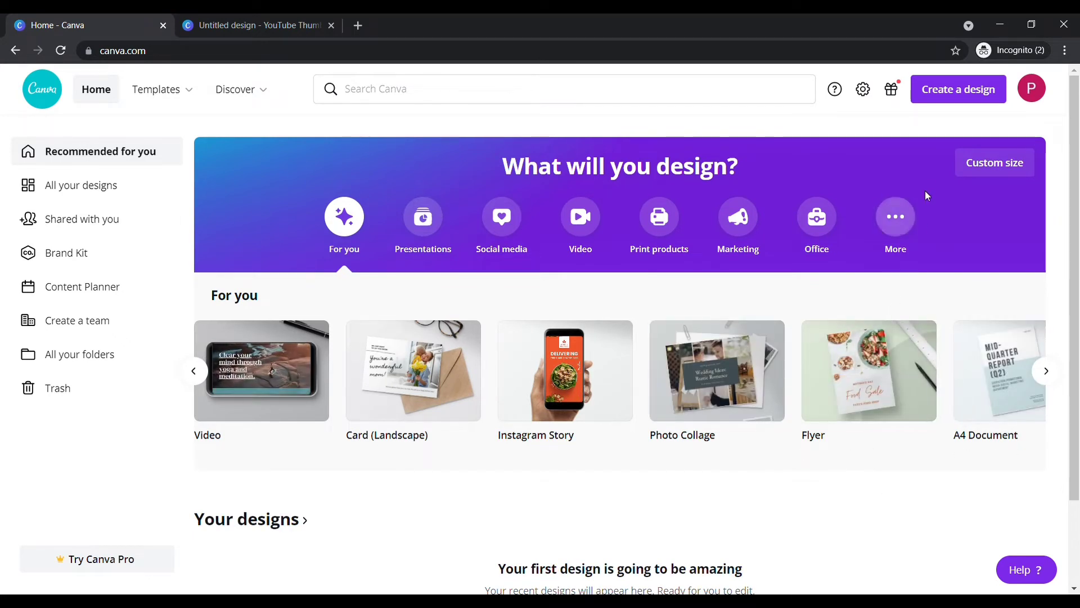
Create a blank YouTube Thumbnail design, close the duplicate tab and reload the editor
{"action": "left_click", "coordinate": [966, 95]}
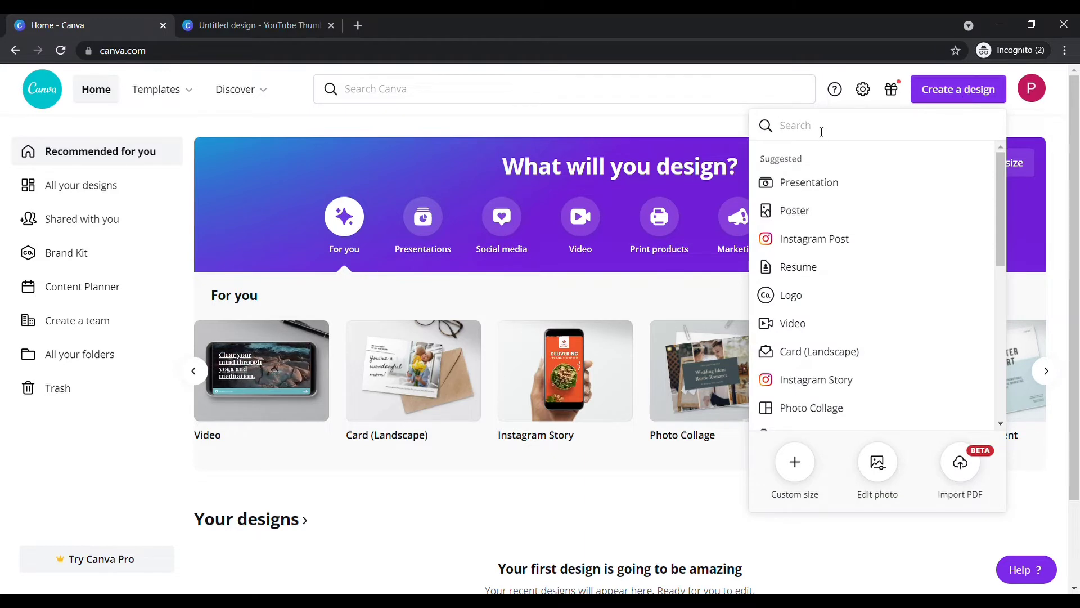
{"action": "type", "text": "you"}
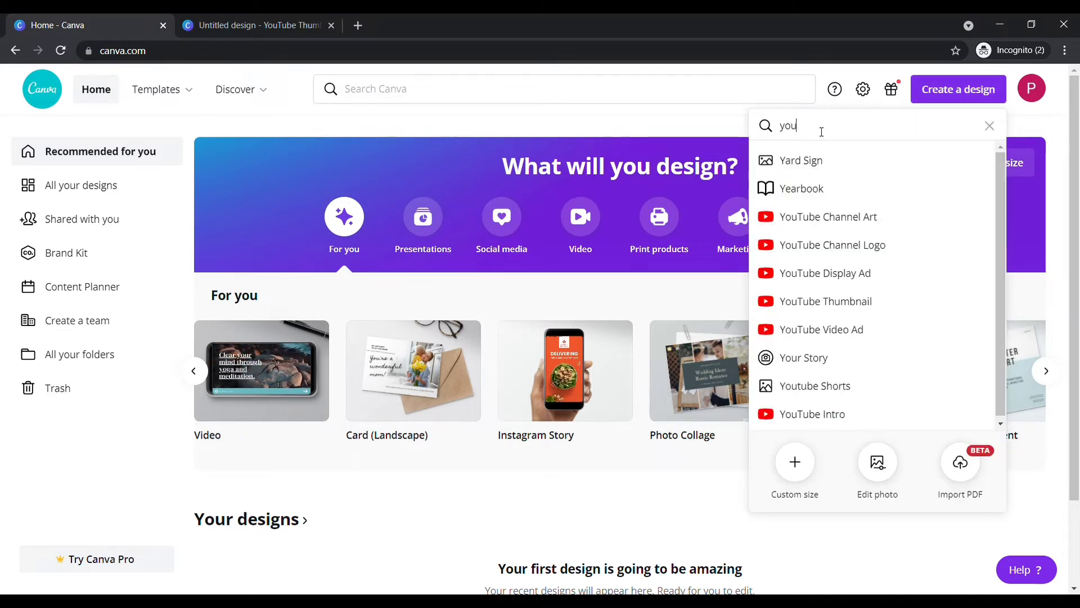
{"action": "type", "text": "tube"}
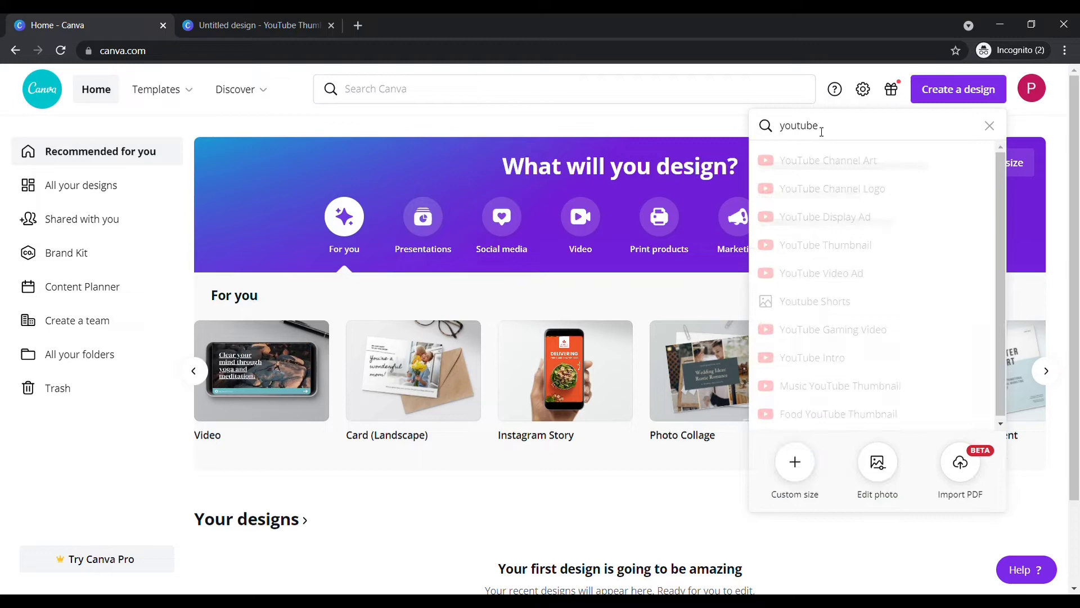
{"action": "type", "text": " th"}
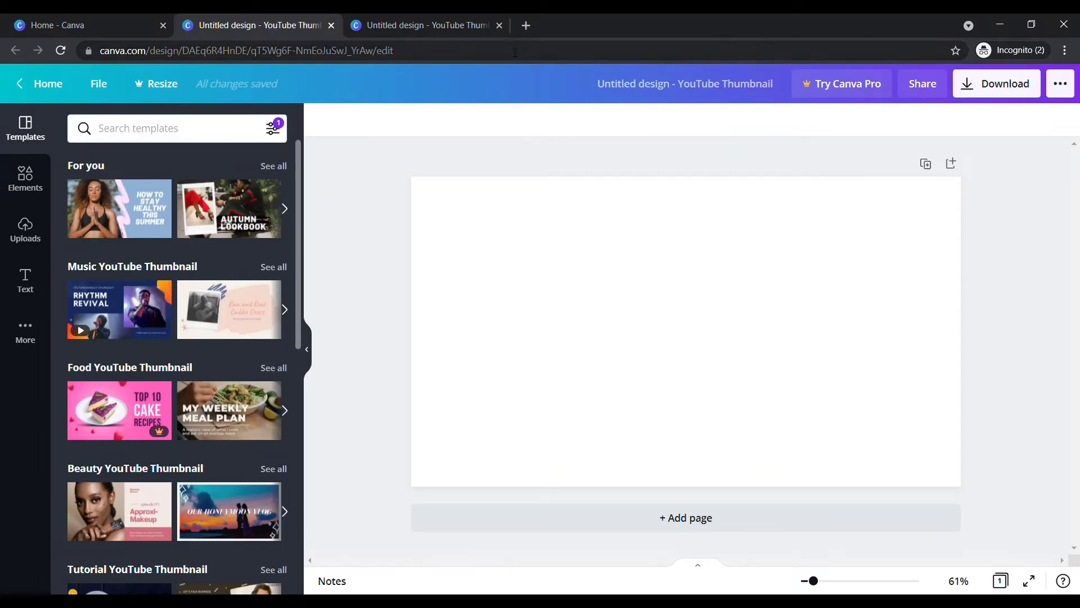
{"action": "left_click", "coordinate": [499, 25]}
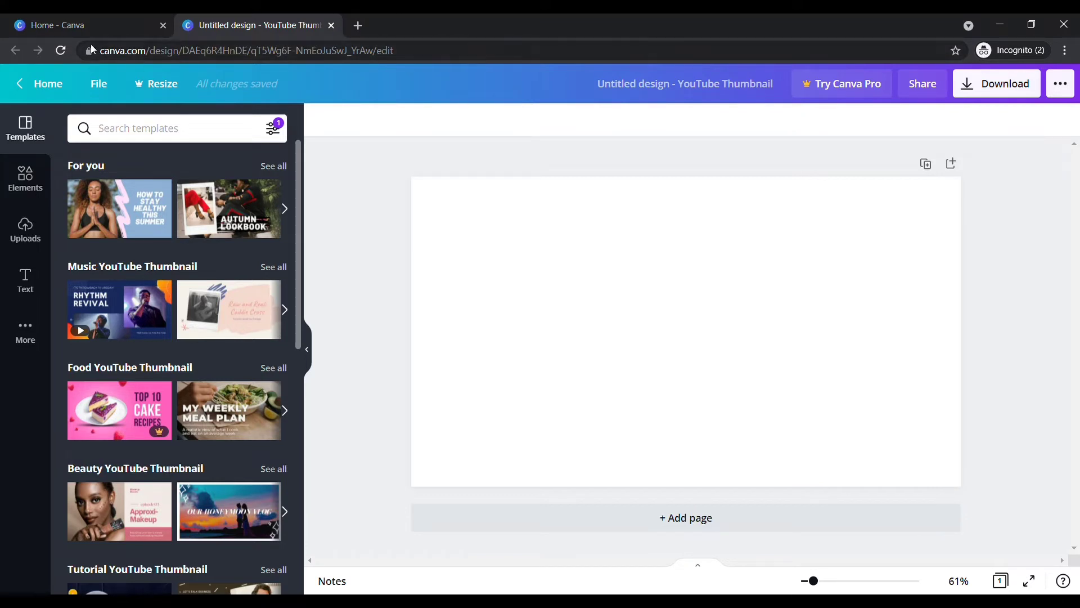
{"action": "left_click", "coordinate": [66, 54]}
Search Elements for 'pizza' and insert the pizza-on-dark-background photo
{"action": "left_click", "coordinate": [36, 193]}
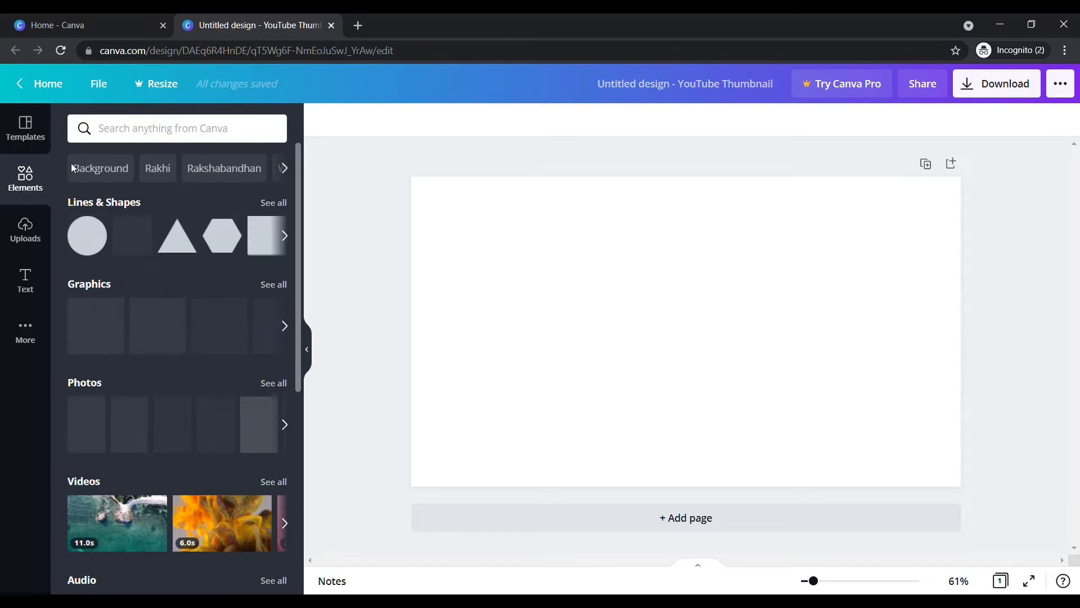
{"action": "left_click", "coordinate": [120, 134]}
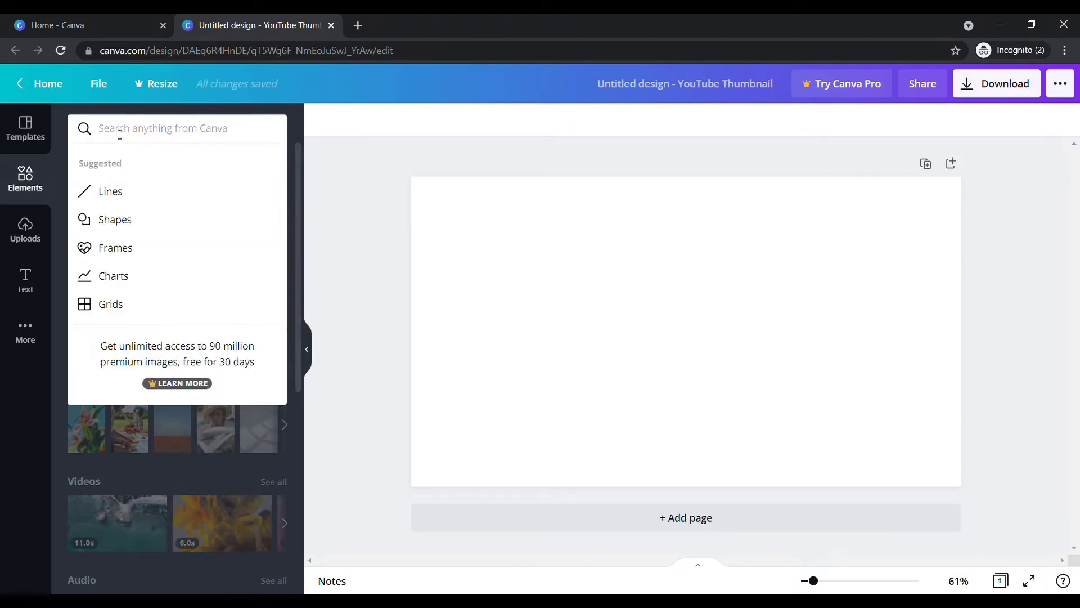
{"action": "type", "text": "pizza"}
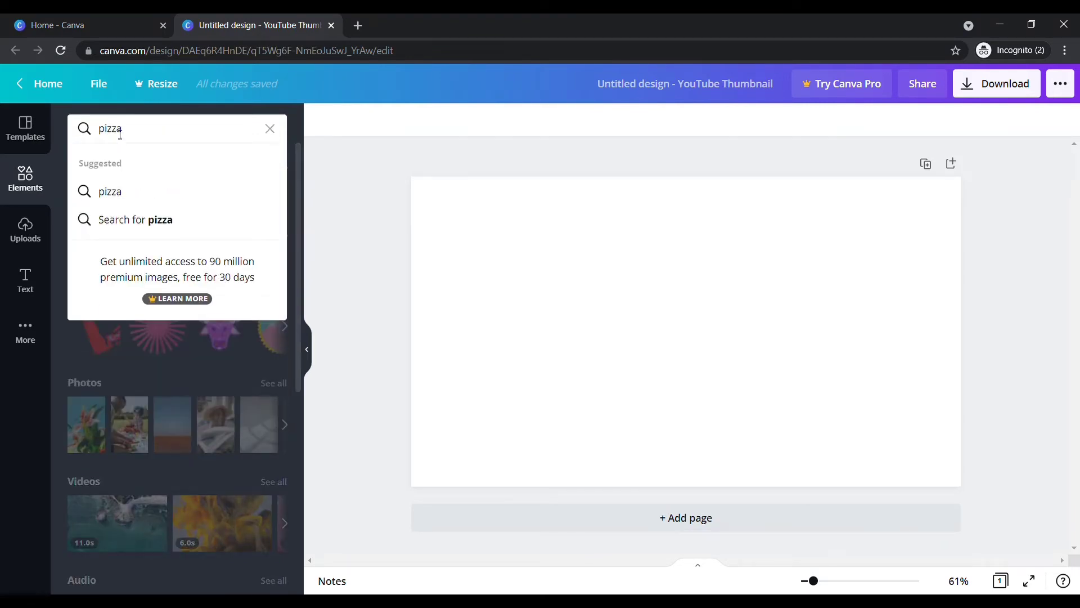
{"action": "left_click", "coordinate": [142, 193]}
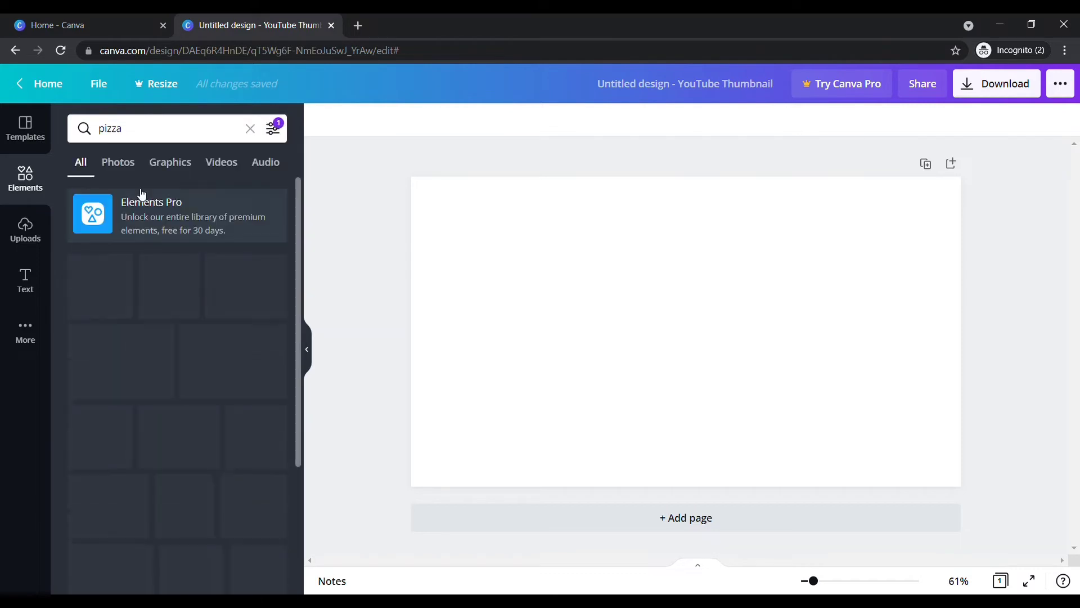
{"action": "scroll", "coordinate": [169, 228], "scroll_direction": "down", "scroll_amount": 8}
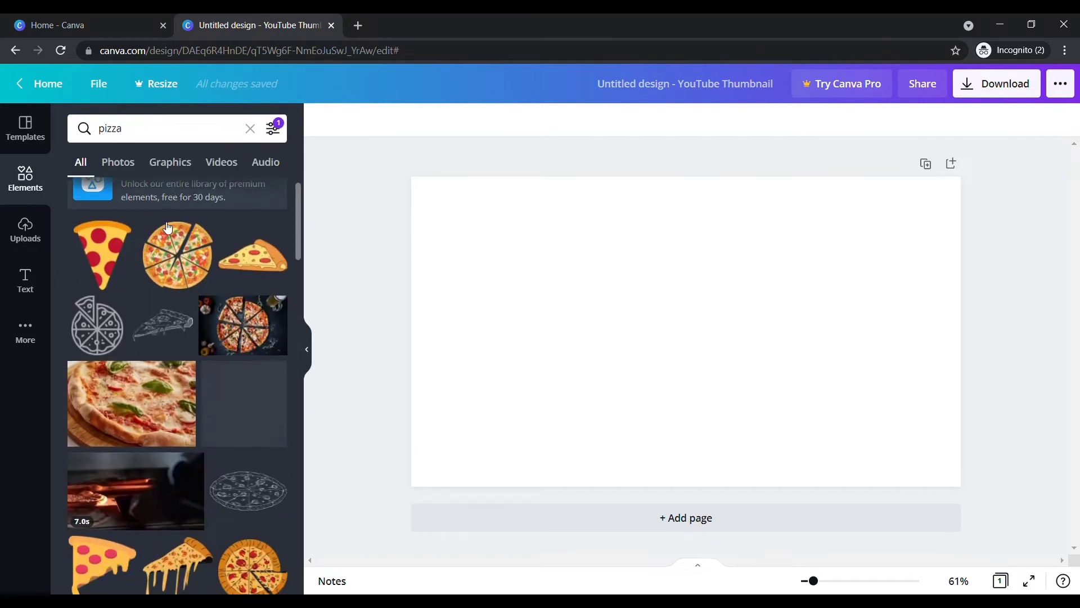
{"action": "mouse_move", "coordinate": [168, 228]}
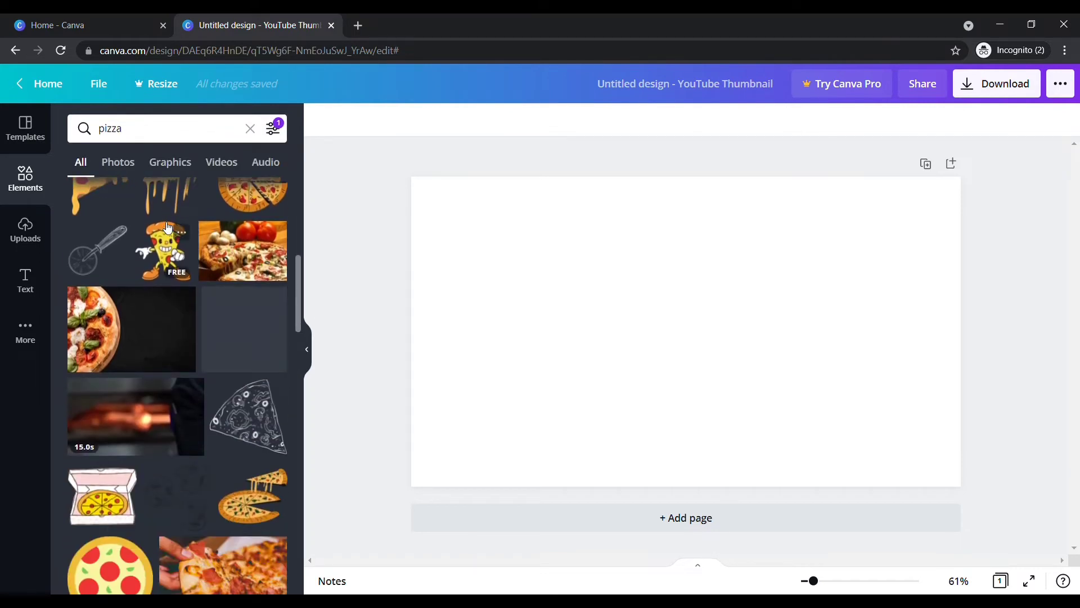
{"action": "mouse_move", "coordinate": [176, 320]}
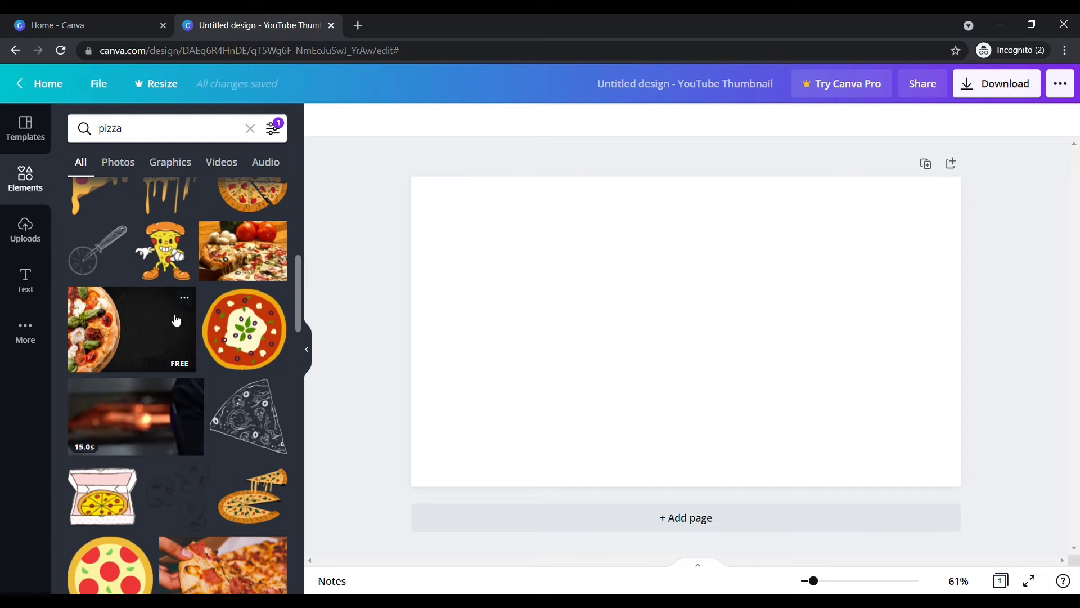
{"action": "left_click", "coordinate": [176, 320]}
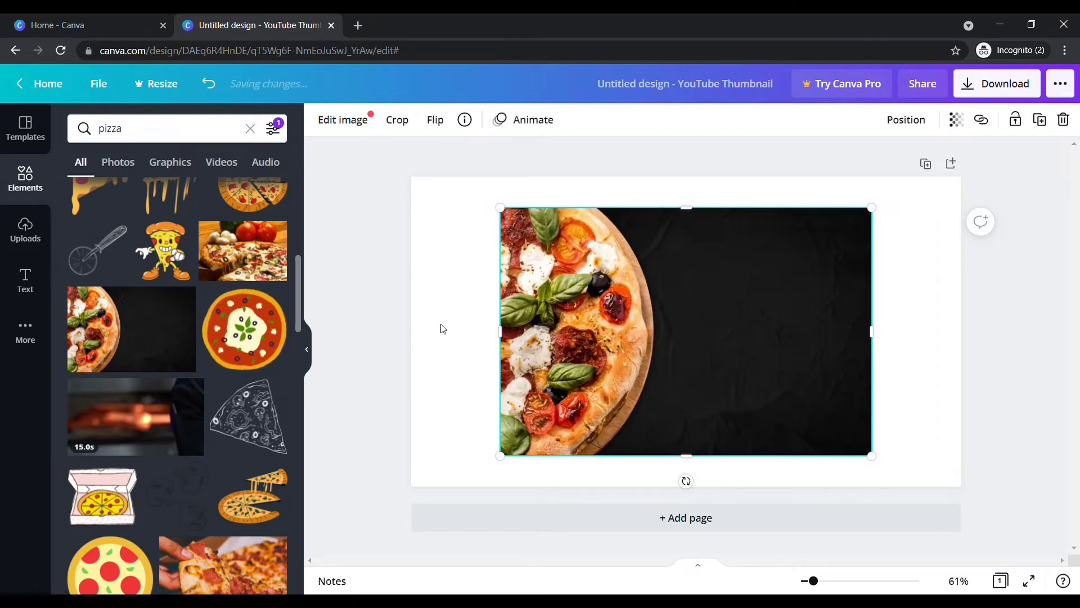
Move and stretch the pizza photo until it covers the whole thumbnail canvas
{"action": "left_click_drag", "start_coordinate": [610, 332], "coordinate": [524, 306]}
{"action": "left_click_drag", "start_coordinate": [796, 434], "coordinate": [895, 487]}
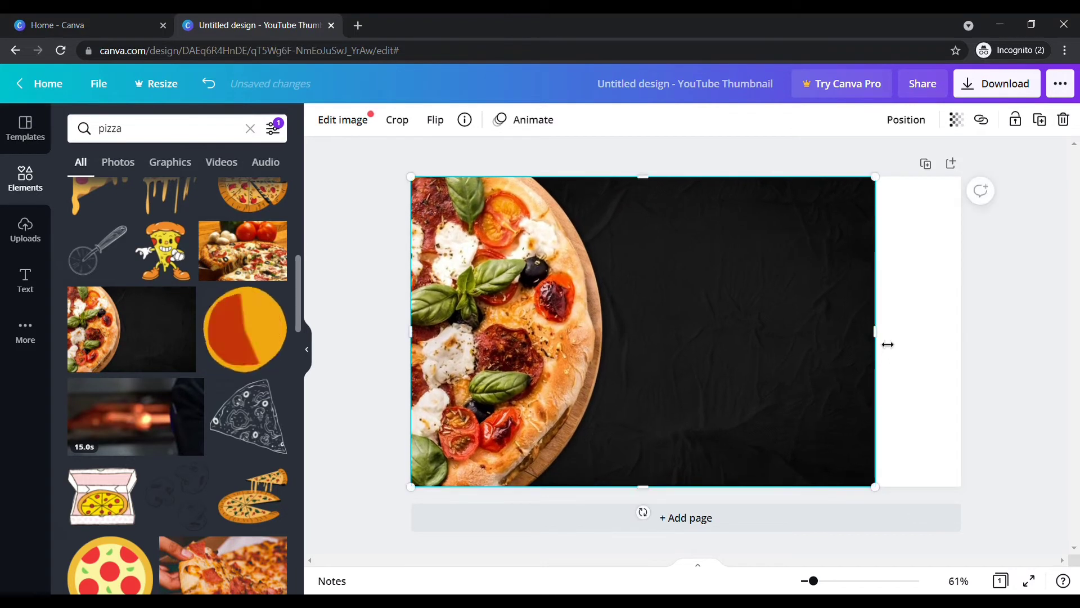
{"action": "left_click_drag", "start_coordinate": [887, 342], "coordinate": [979, 335]}
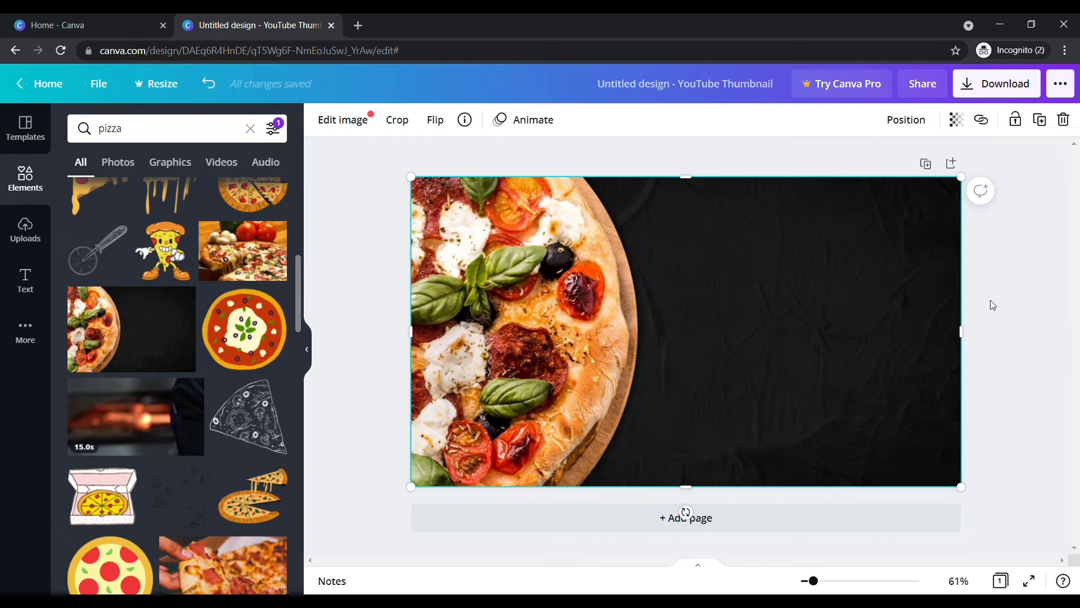
{"action": "left_click", "coordinate": [994, 305]}
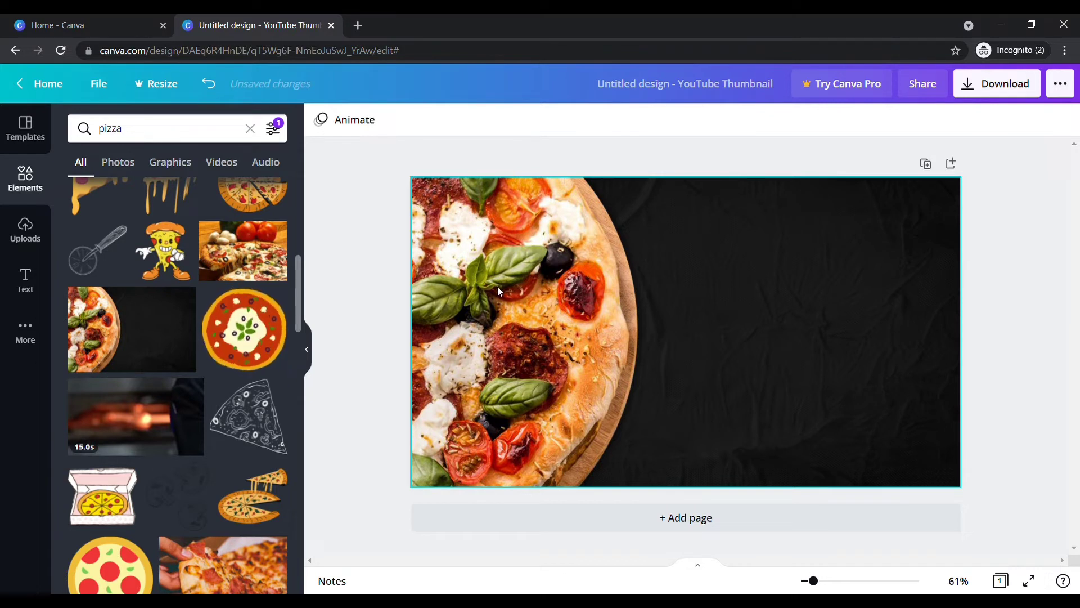
Add a square from Lines & Shapes and stretch it into a tall rectangle on the right
{"action": "left_click", "coordinate": [251, 130]}
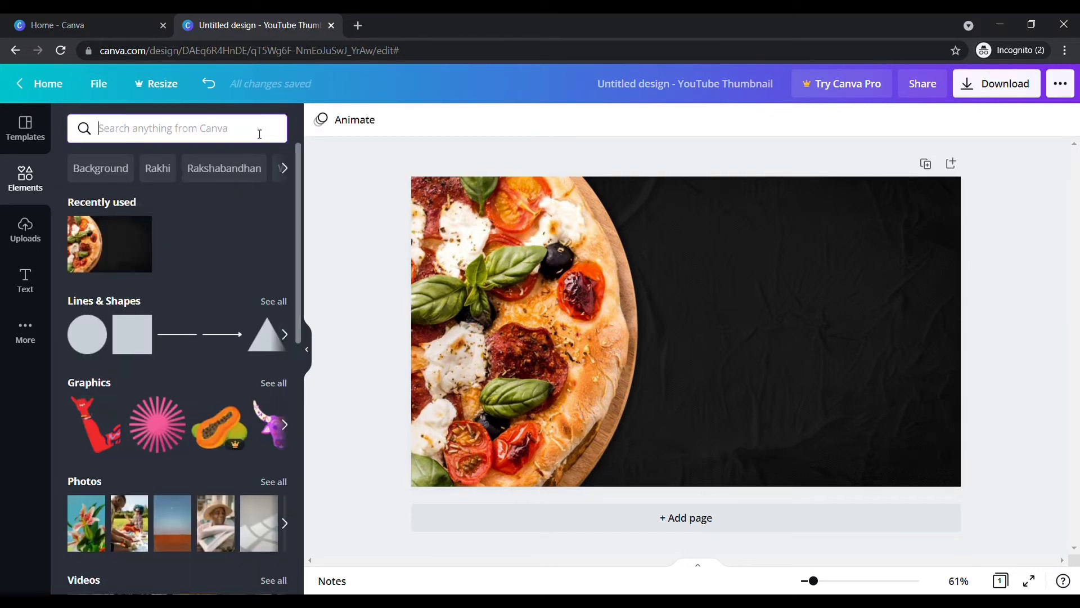
{"action": "left_click", "coordinate": [273, 303]}
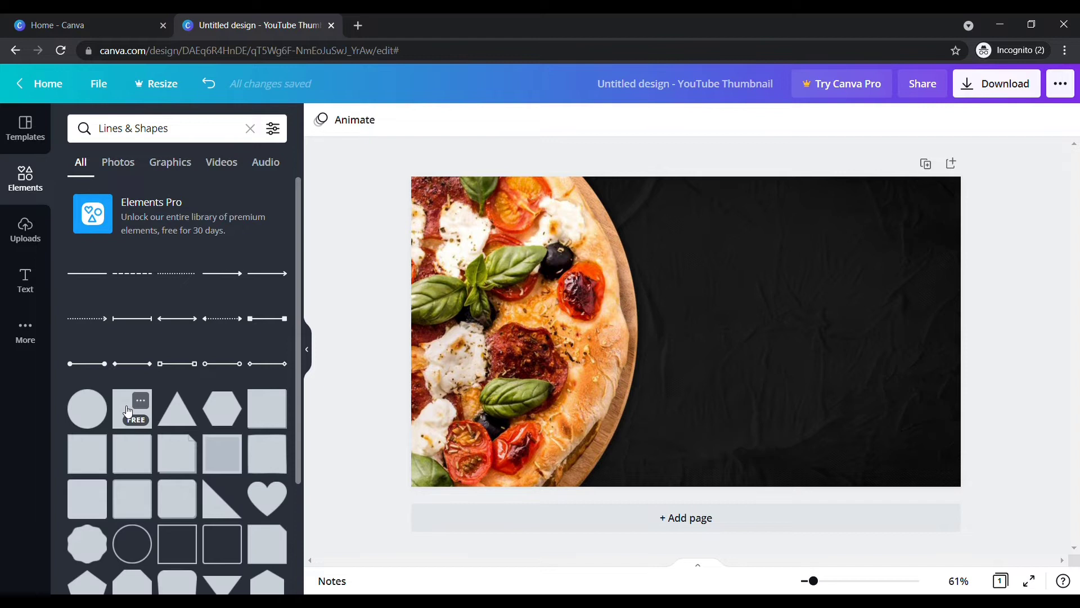
{"action": "left_click", "coordinate": [127, 412]}
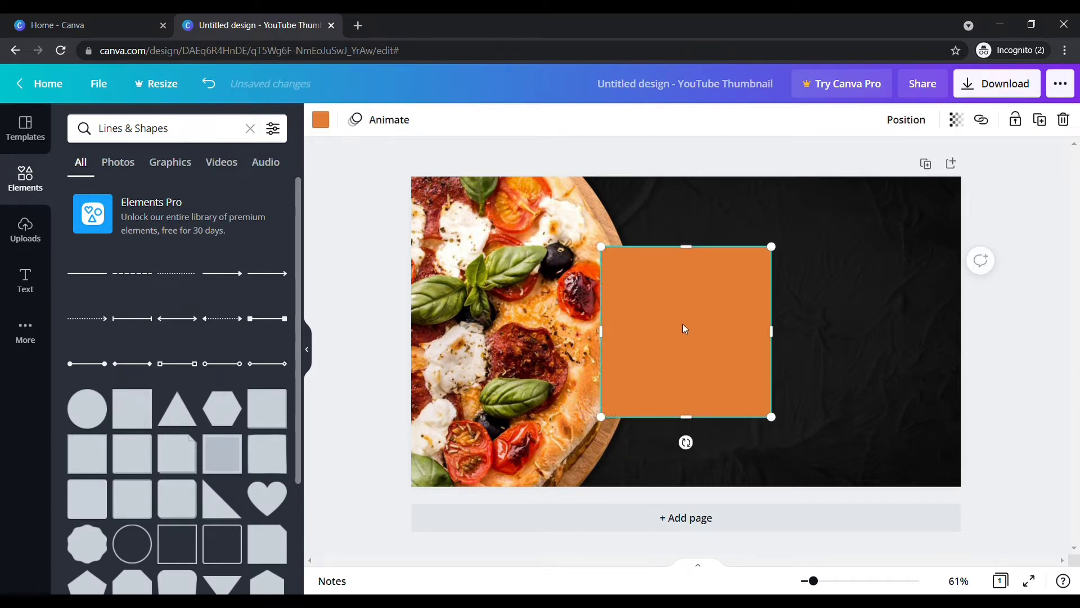
{"action": "left_click_drag", "start_coordinate": [696, 325], "coordinate": [845, 324]}
{"action": "left_click_drag", "start_coordinate": [759, 246], "coordinate": [731, 216]}
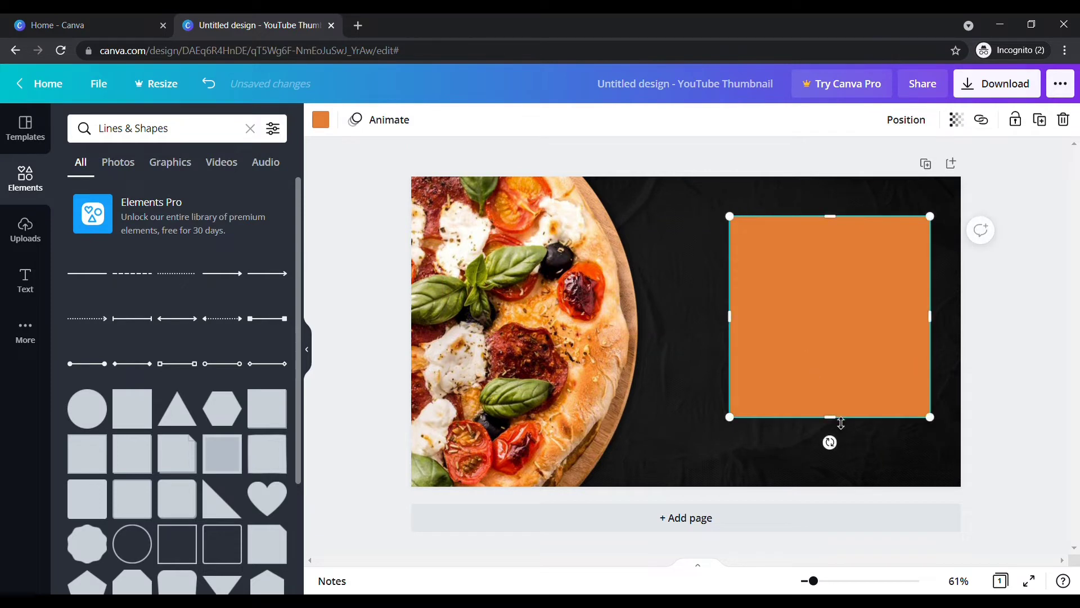
{"action": "left_click_drag", "start_coordinate": [838, 416], "coordinate": [838, 471]}
{"action": "left_click_drag", "start_coordinate": [829, 390], "coordinate": [819, 395]}
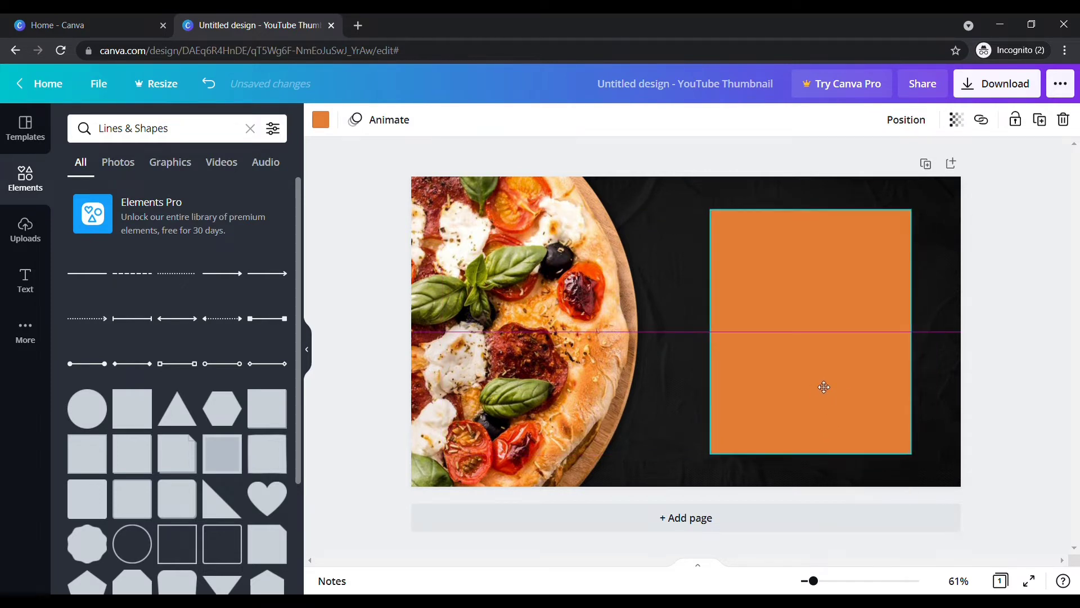
{"action": "left_click_drag", "start_coordinate": [824, 387], "coordinate": [835, 387]}
{"action": "left_click", "coordinate": [979, 359]}
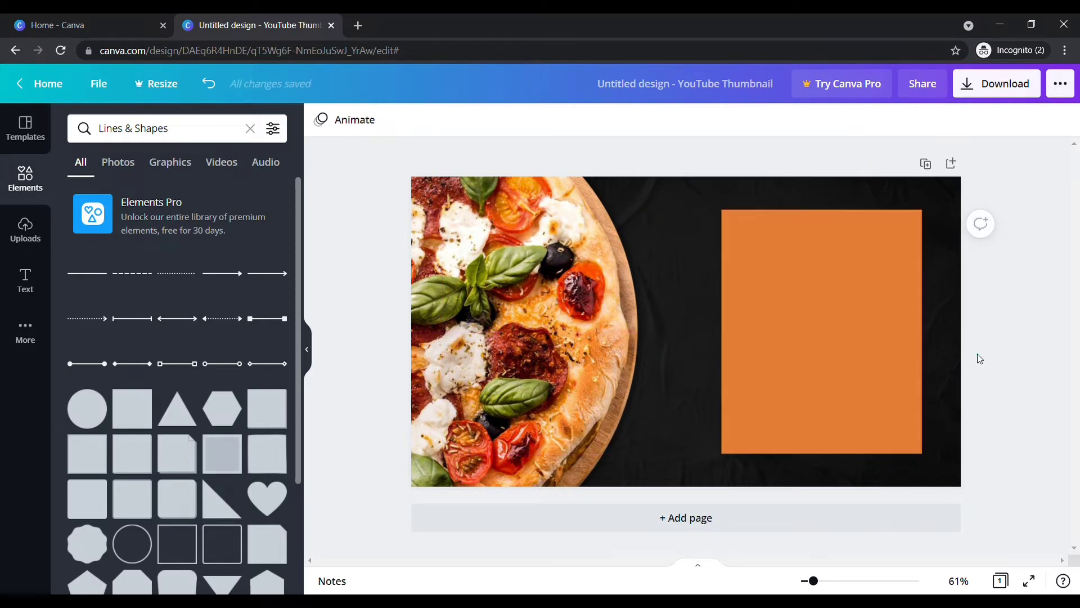
{"action": "left_click", "coordinate": [813, 295]}
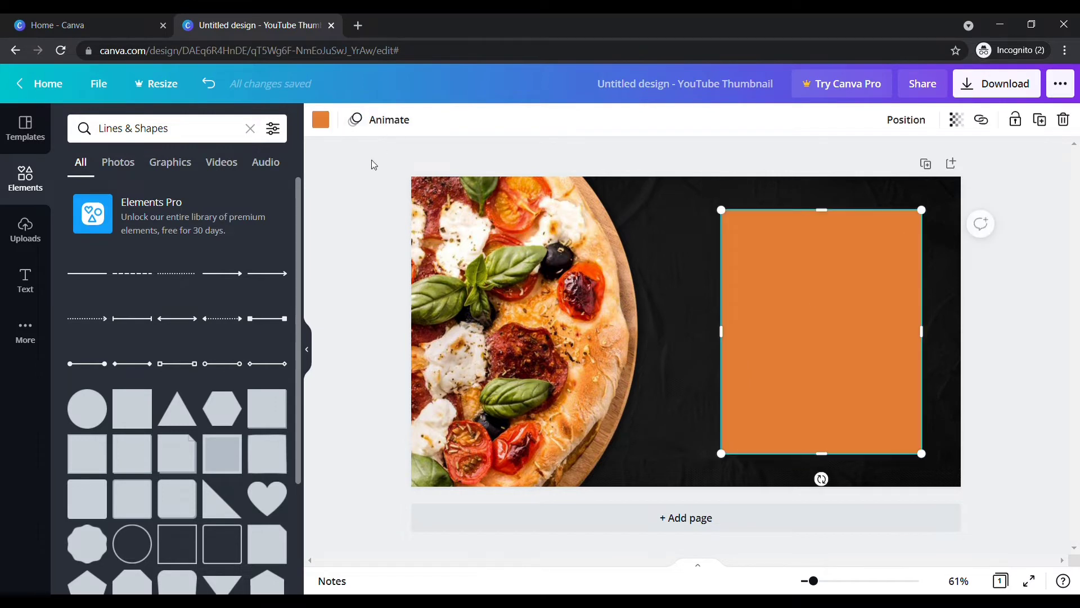
Fill the rectangle with a brighter custom orange from the colour picker
{"action": "left_click", "coordinate": [320, 120]}
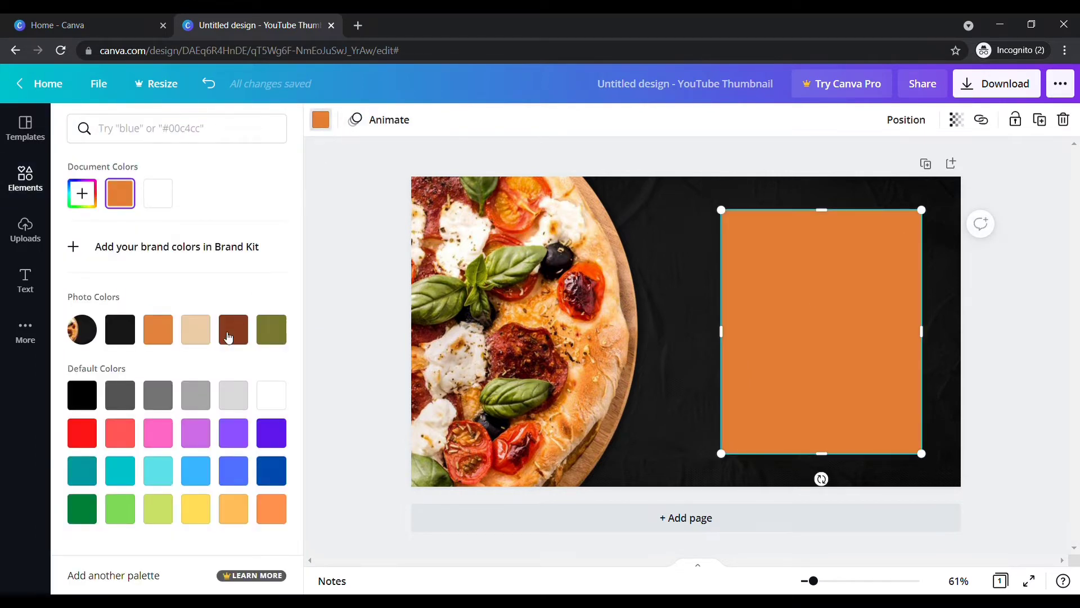
{"action": "left_click", "coordinate": [208, 337]}
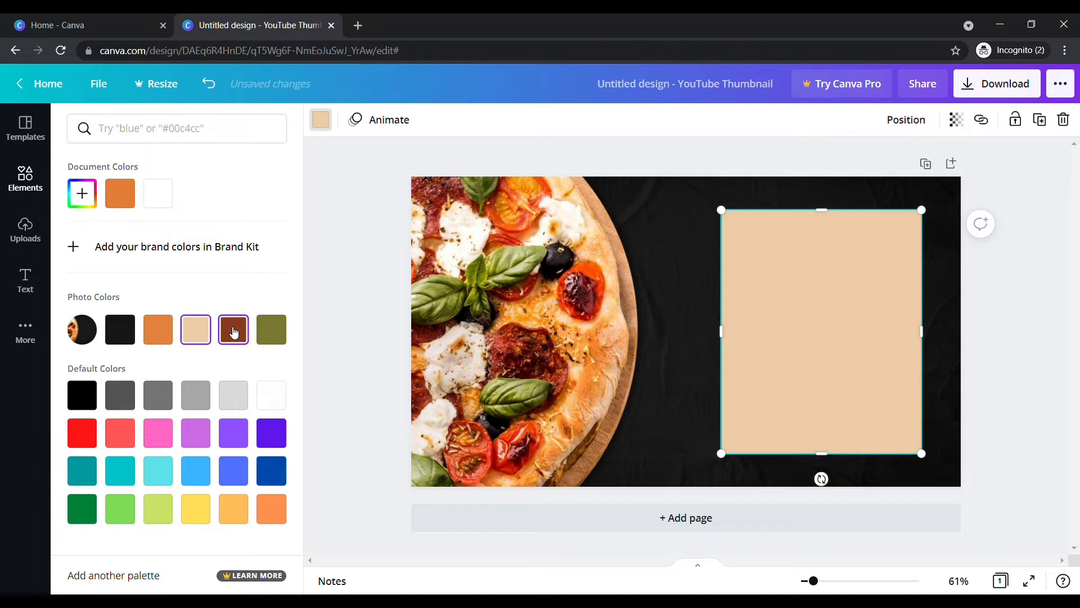
{"action": "left_click", "coordinate": [84, 198]}
{"action": "left_click_drag", "start_coordinate": [163, 257], "coordinate": [254, 201]}
{"action": "left_click", "coordinate": [349, 226]}
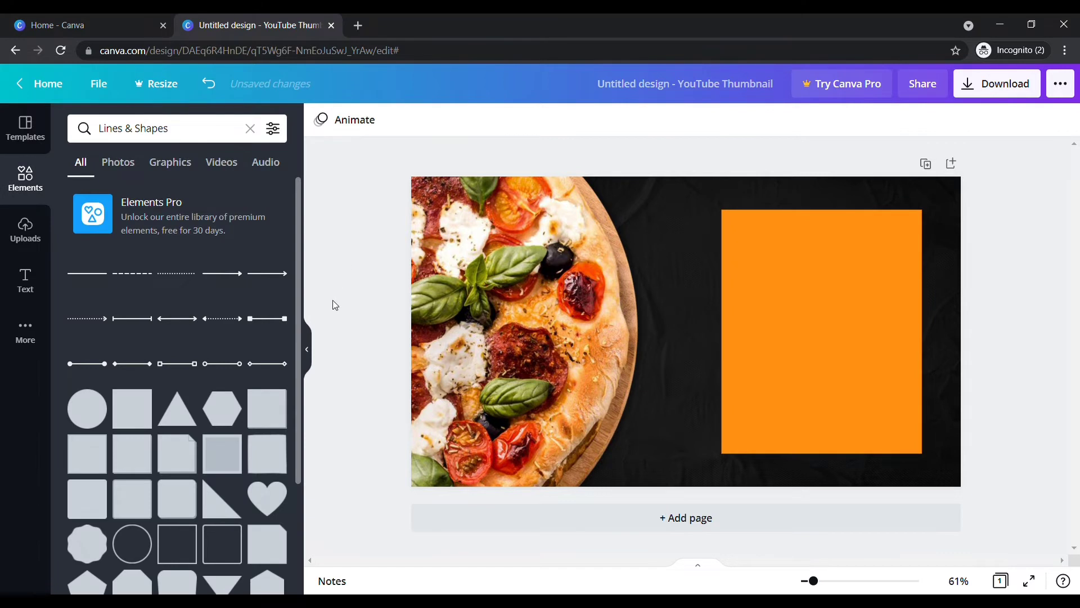
Add a heading text box and move it onto the orange rectangle
{"action": "left_click", "coordinate": [29, 288]}
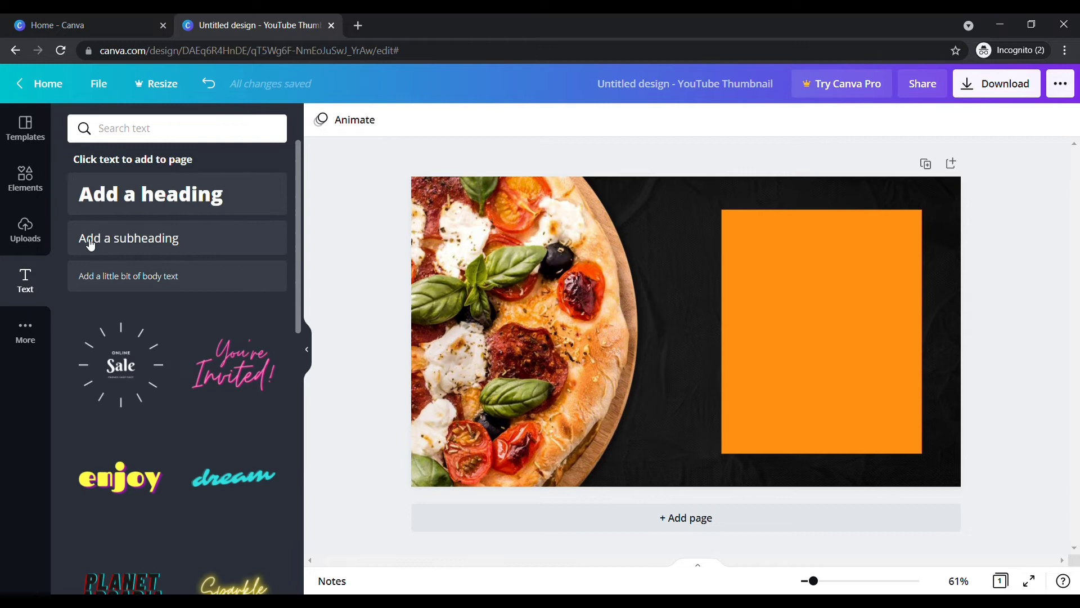
{"action": "scroll", "coordinate": [173, 352], "scroll_direction": "down", "scroll_amount": 4}
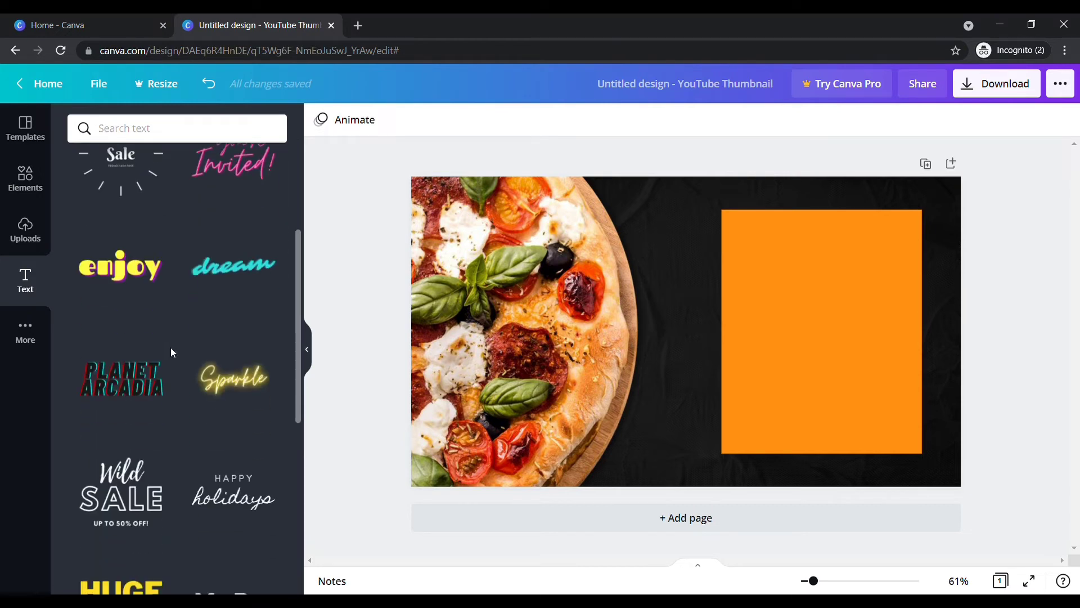
{"action": "scroll", "coordinate": [173, 352], "scroll_direction": "down", "scroll_amount": 6}
{"action": "scroll", "coordinate": [173, 353], "scroll_direction": "up", "scroll_amount": 3}
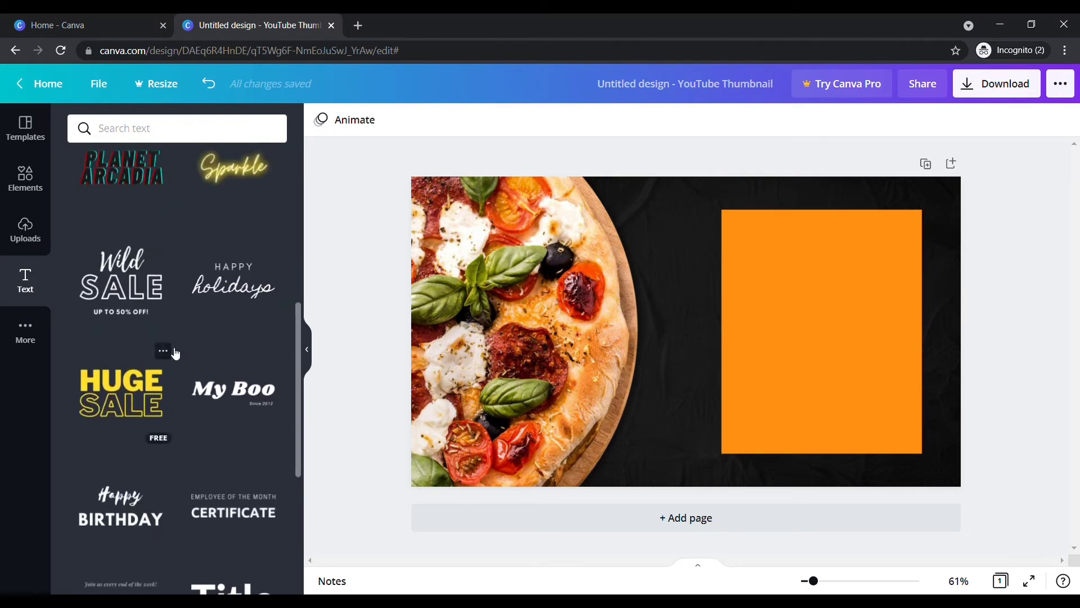
{"action": "scroll", "coordinate": [174, 354], "scroll_direction": "up", "scroll_amount": 8}
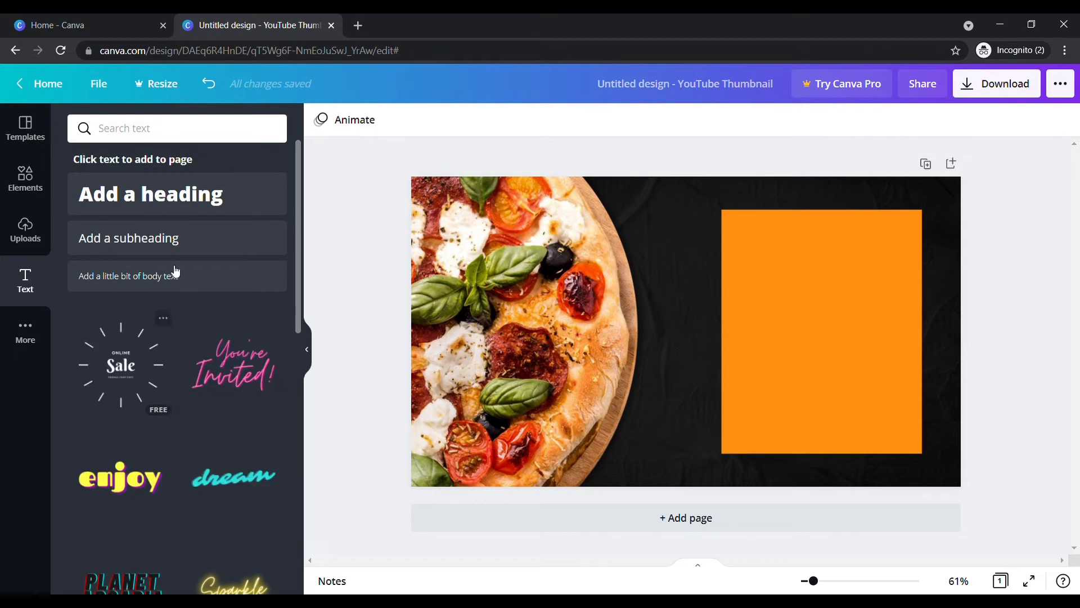
{"action": "left_click", "coordinate": [186, 196]}
{"action": "left_click", "coordinate": [384, 276]}
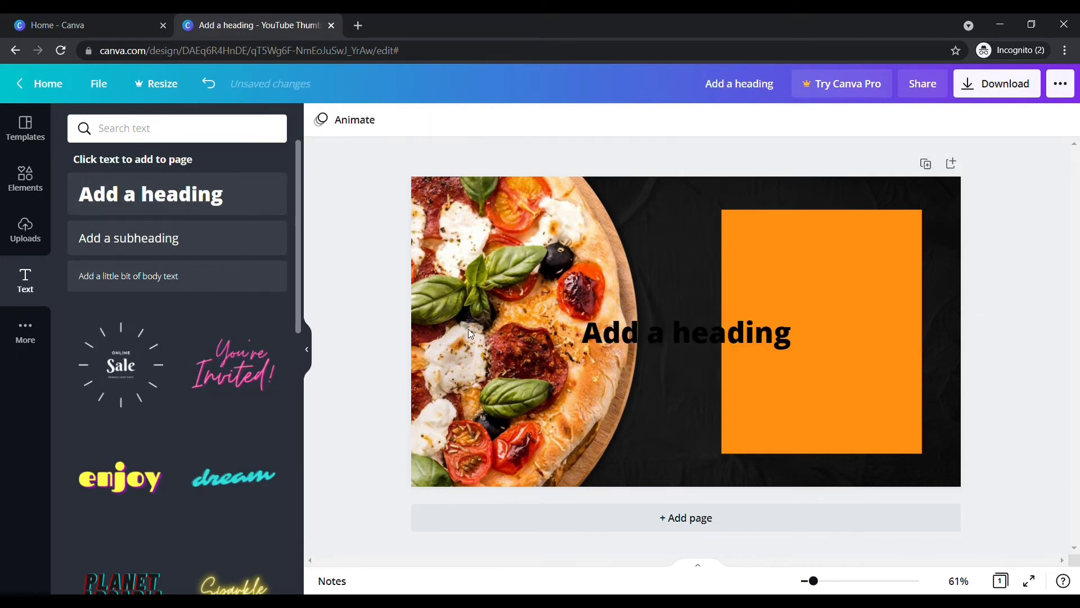
{"action": "left_click_drag", "start_coordinate": [680, 331], "coordinate": [787, 308]}
Enter 'HOW TO MAKE PIZZA AT HOME', wrap it onto three lines and centre it
{"action": "type", "text": "HO"}
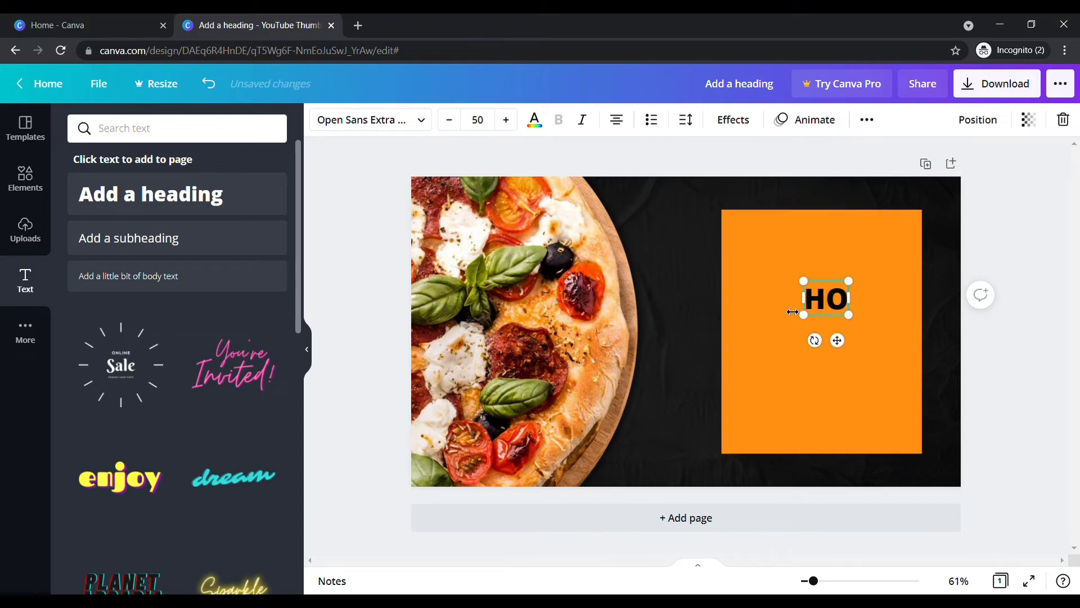
{"action": "type", "text": "W TO MAKE PIZZA AT HOEM"}
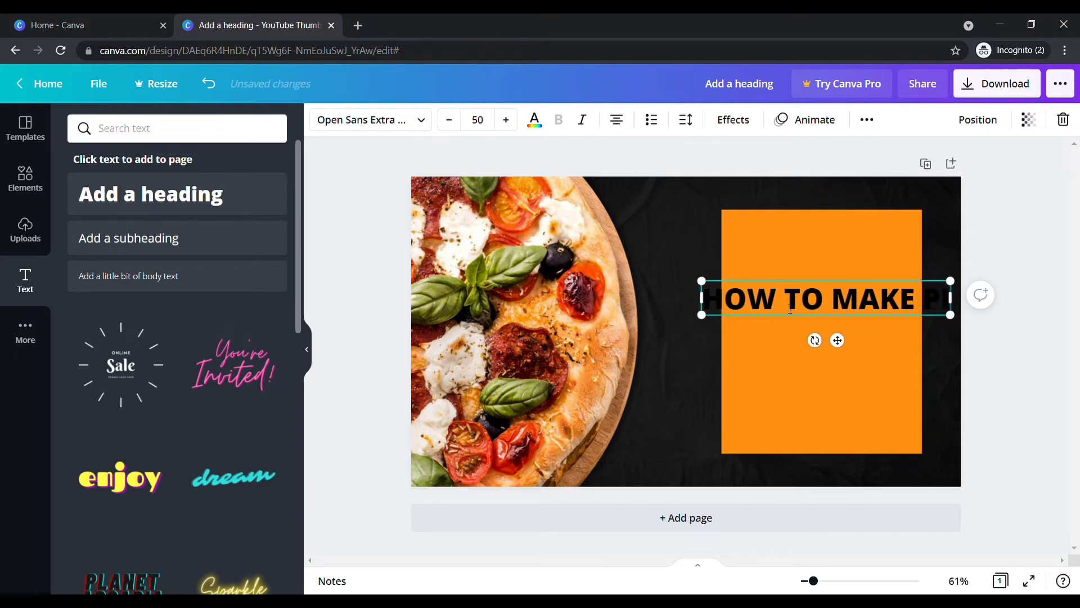
{"action": "key", "text": "BackSpace"}
{"action": "key", "text": "BackSpace"}
{"action": "key", "text": "BackSpace"}
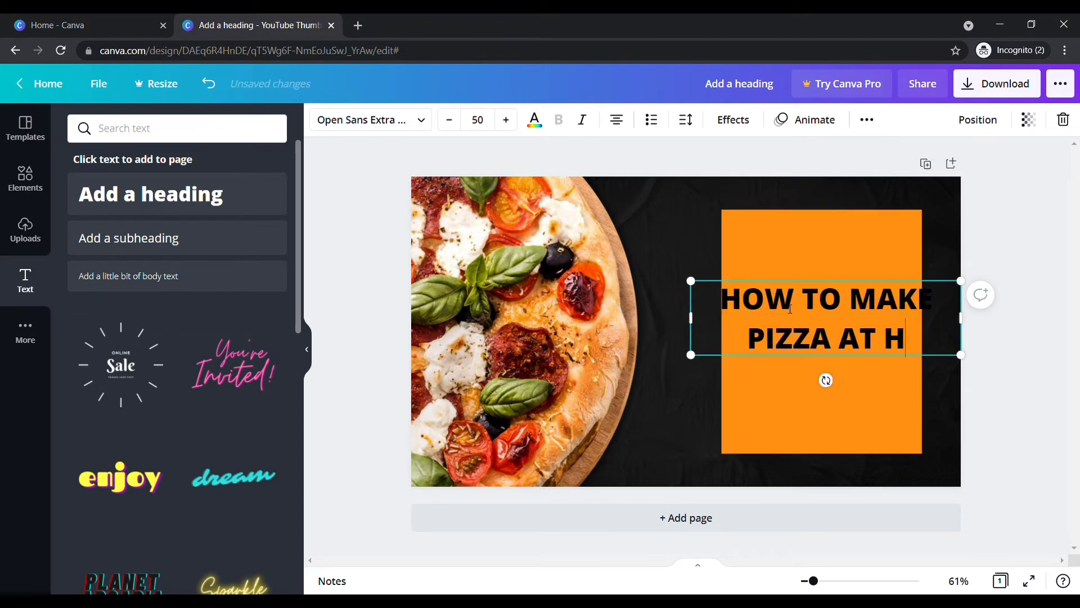
{"action": "type", "text": "OME"}
{"action": "left_click_drag", "start_coordinate": [691, 328], "coordinate": [753, 340]}
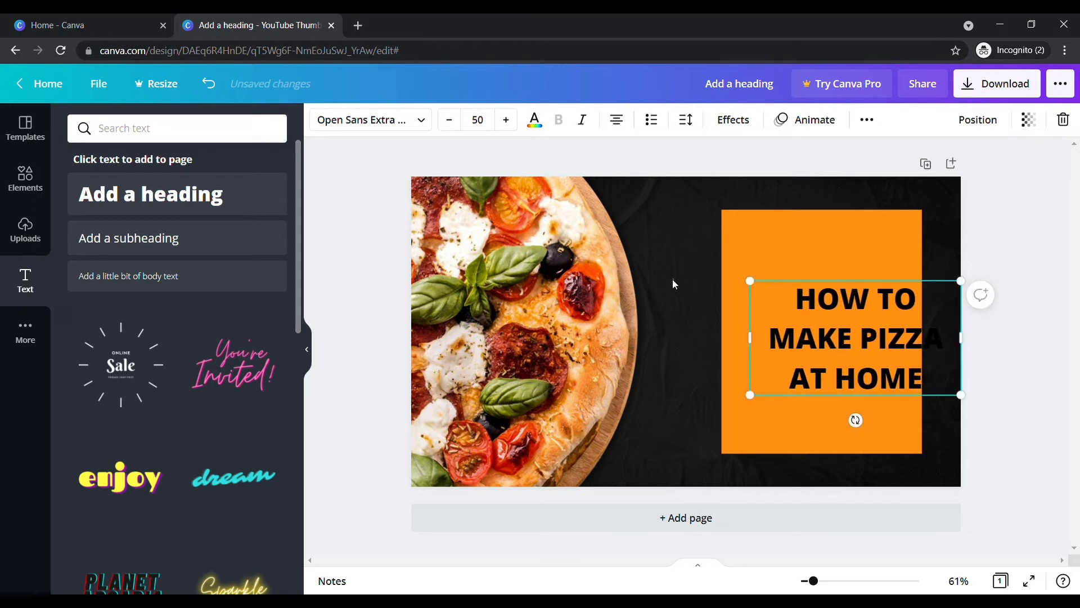
{"action": "left_click_drag", "start_coordinate": [878, 315], "coordinate": [846, 318]}
{"action": "left_click_drag", "start_coordinate": [941, 406], "coordinate": [996, 430]}
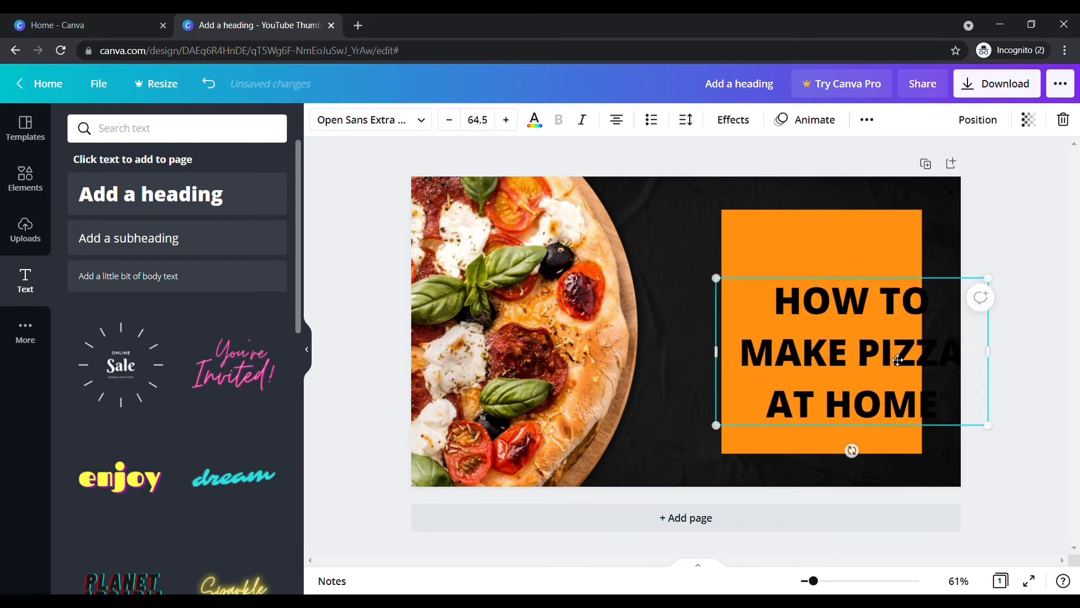
{"action": "key", "text": "ctrl+z"}
{"action": "mouse_move", "coordinate": [807, 352]}
{"action": "left_mouse_down"}
{"action": "mouse_move", "coordinate": [845, 321]}
{"action": "mouse_move", "coordinate": [805, 330]}
{"action": "mouse_move", "coordinate": [805, 344]}
{"action": "left_mouse_up"}
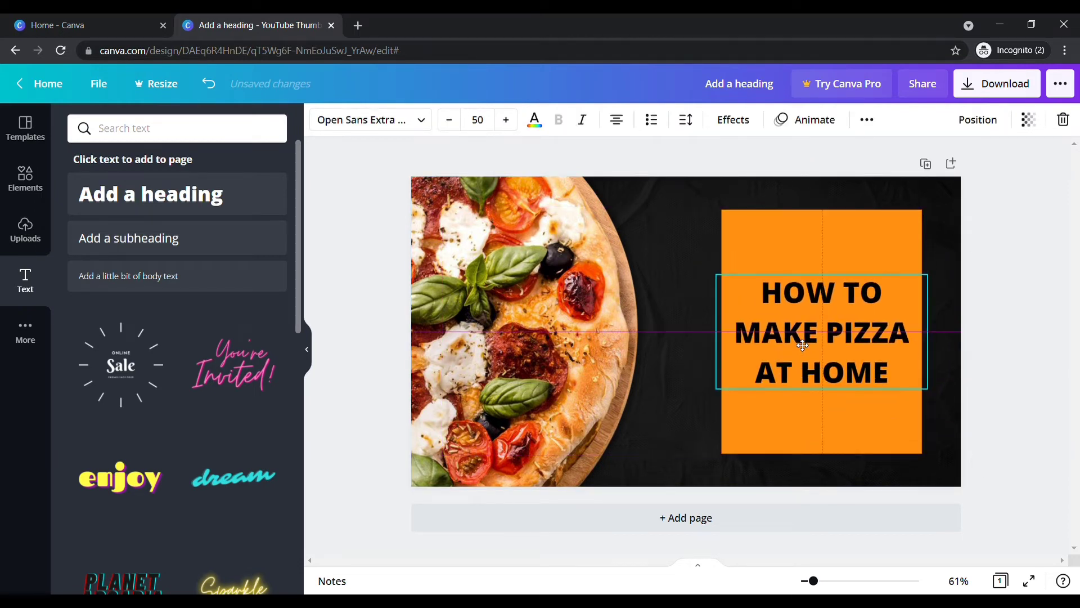
Shorten the orange rectangle to fit the heading, then shift both slightly right
{"action": "left_click", "coordinate": [839, 265]}
{"action": "left_click_drag", "start_coordinate": [835, 211], "coordinate": [840, 252]}
{"action": "left_click_drag", "start_coordinate": [861, 453], "coordinate": [856, 416]}
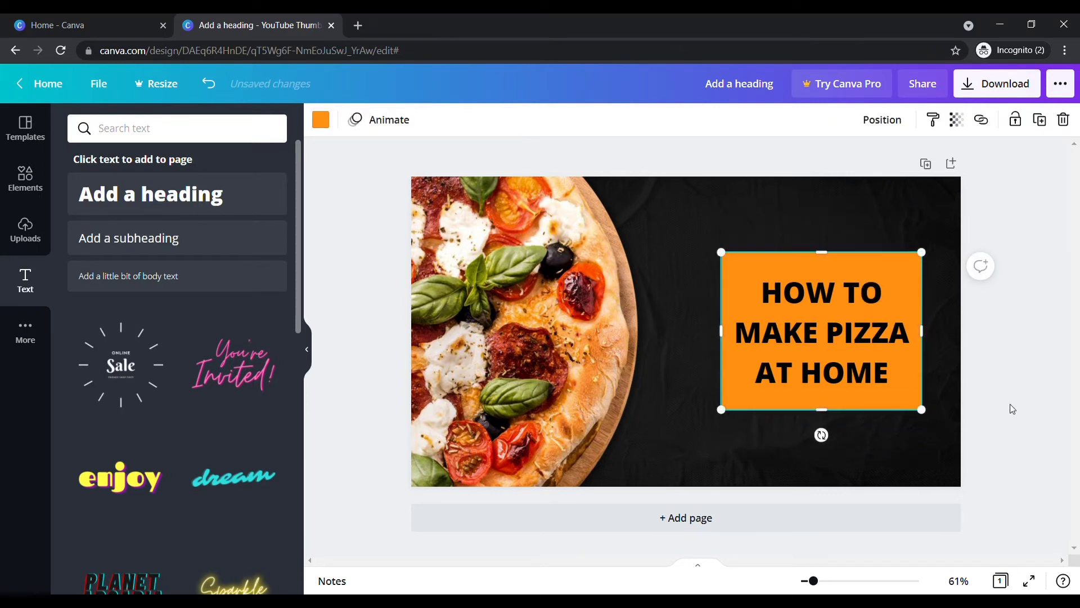
{"action": "left_click_drag", "start_coordinate": [1021, 427], "coordinate": [701, 230]}
{"action": "left_click_drag", "start_coordinate": [849, 311], "coordinate": [851, 312]}
{"action": "left_click", "coordinate": [1013, 311]}
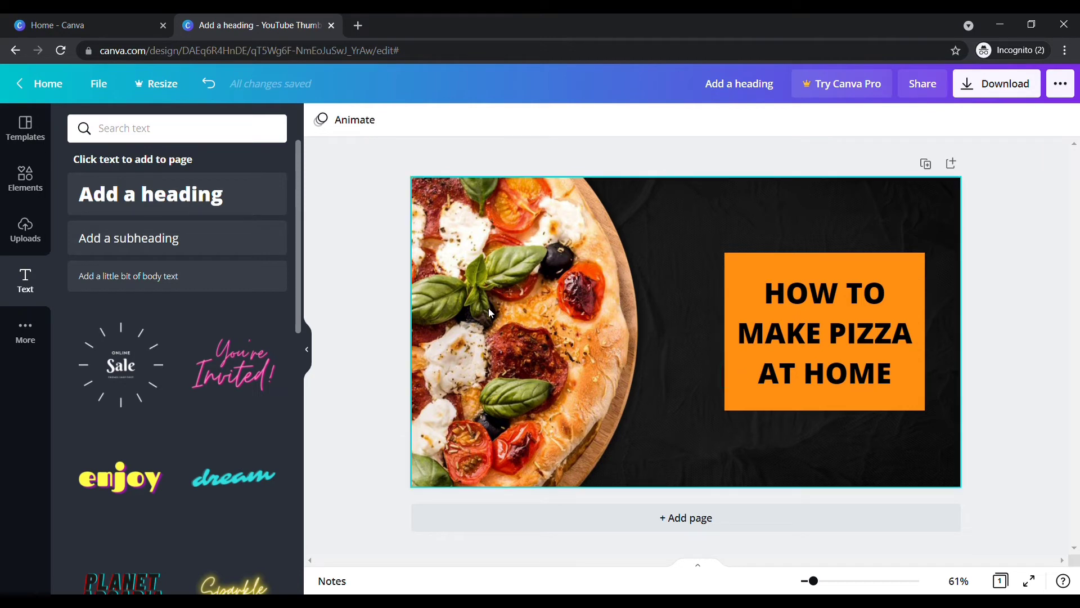
Add a square border shape and colour it white
{"action": "left_click", "coordinate": [46, 190]}
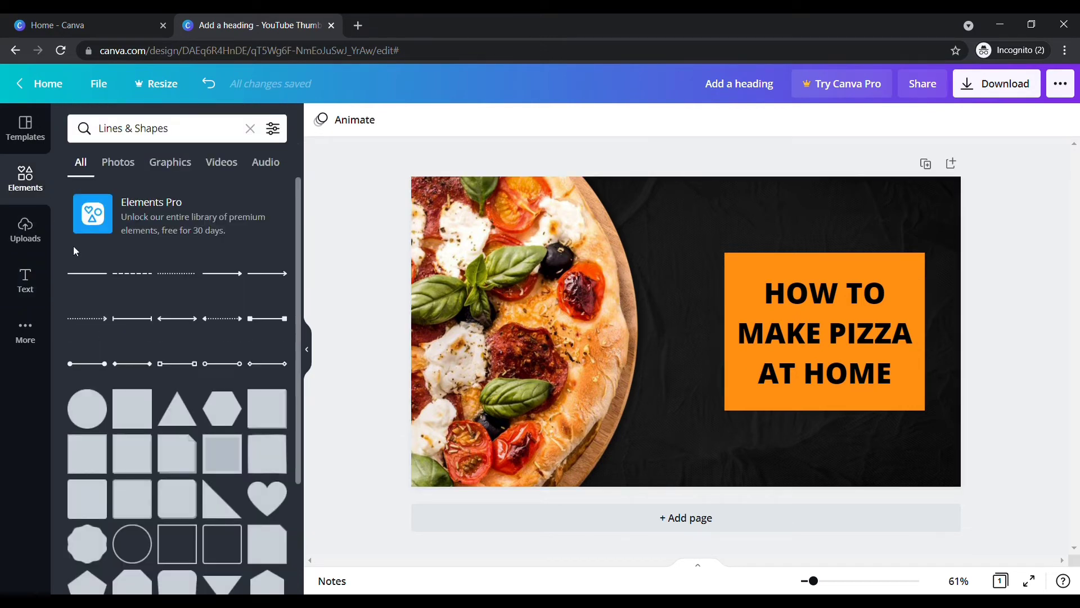
{"action": "scroll", "coordinate": [213, 512], "scroll_direction": "down", "scroll_amount": 1}
{"action": "left_click", "coordinate": [185, 466]}
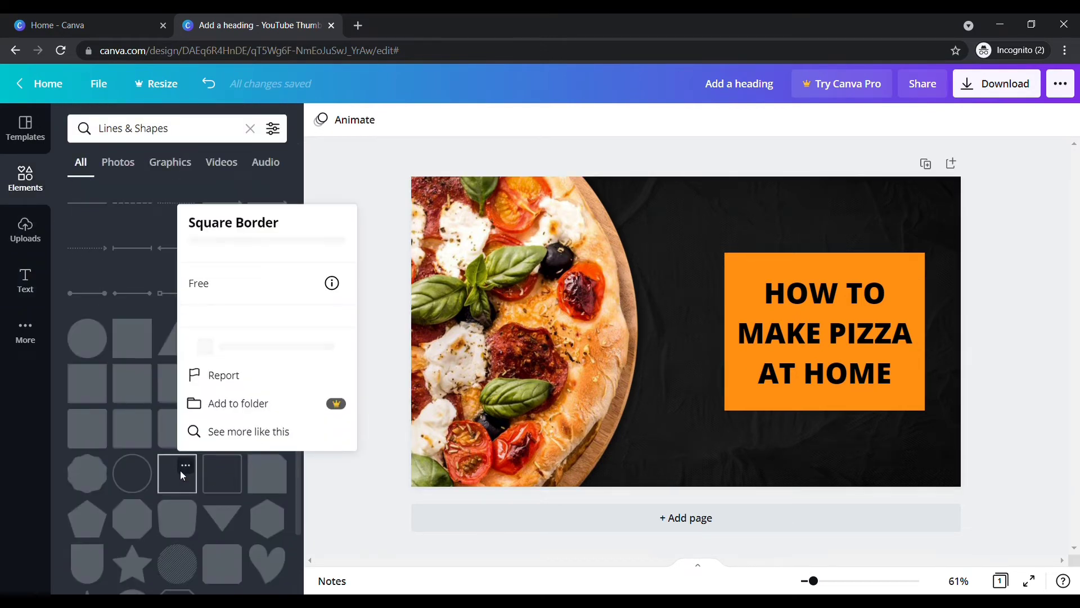
{"action": "left_click", "coordinate": [172, 475]}
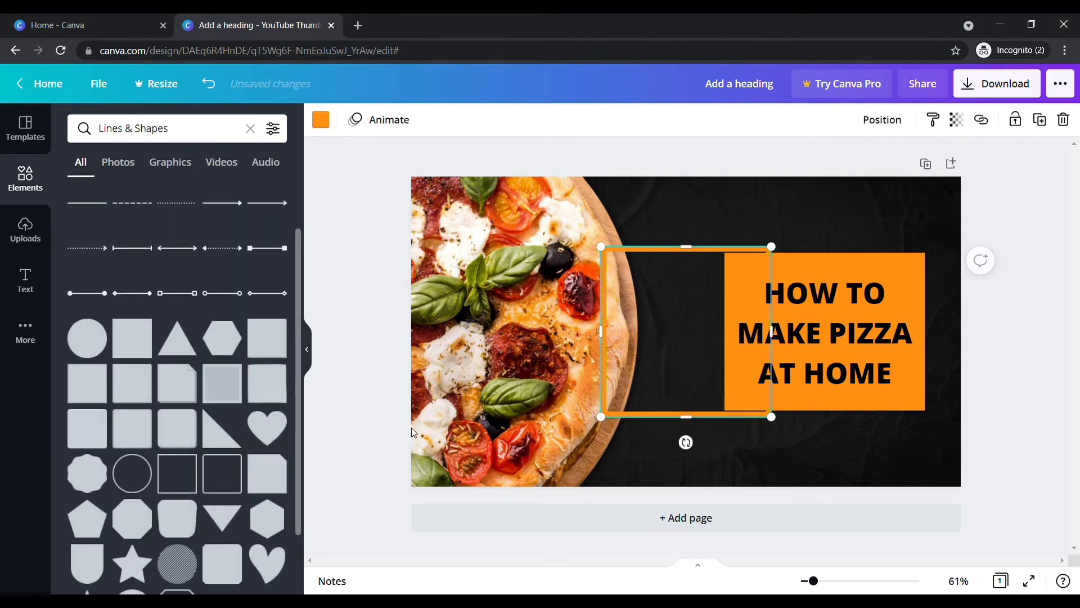
{"action": "left_click", "coordinate": [642, 214]}
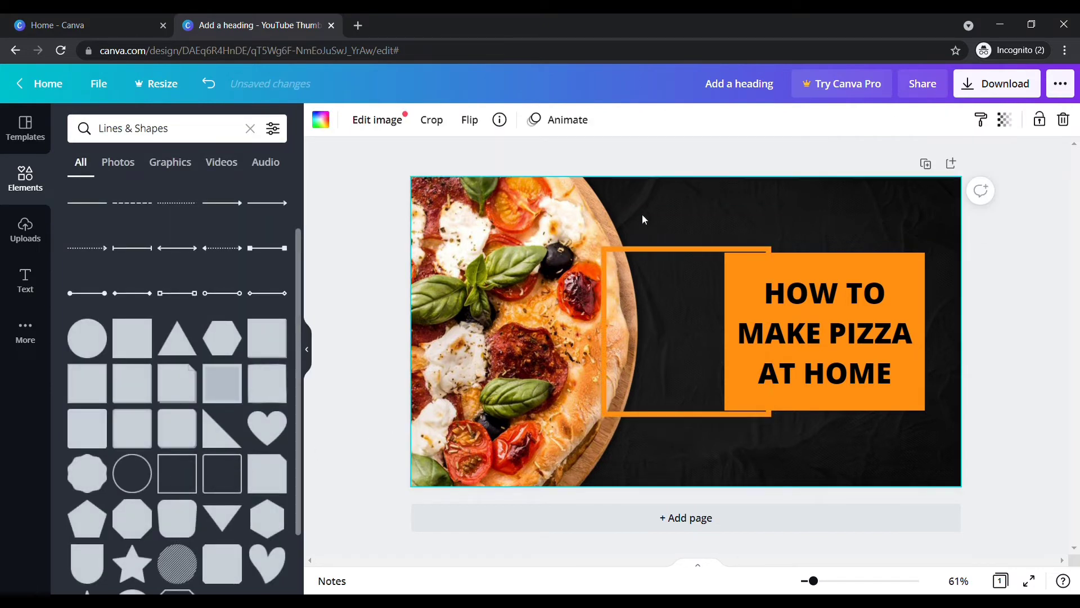
{"action": "left_click", "coordinate": [648, 284]}
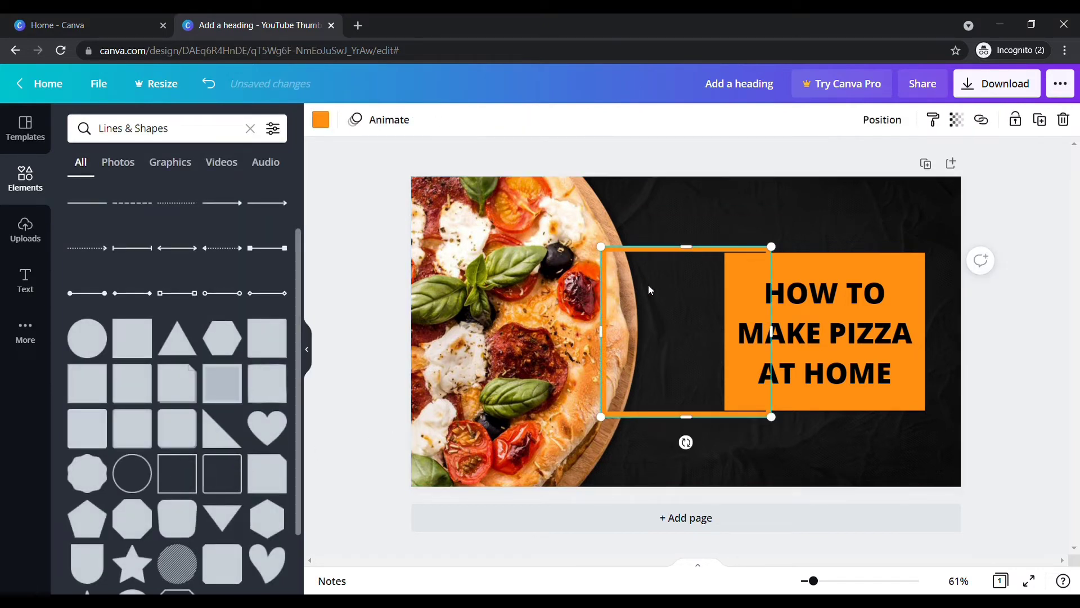
{"action": "left_click", "coordinate": [321, 120]}
{"action": "left_click", "coordinate": [208, 202]}
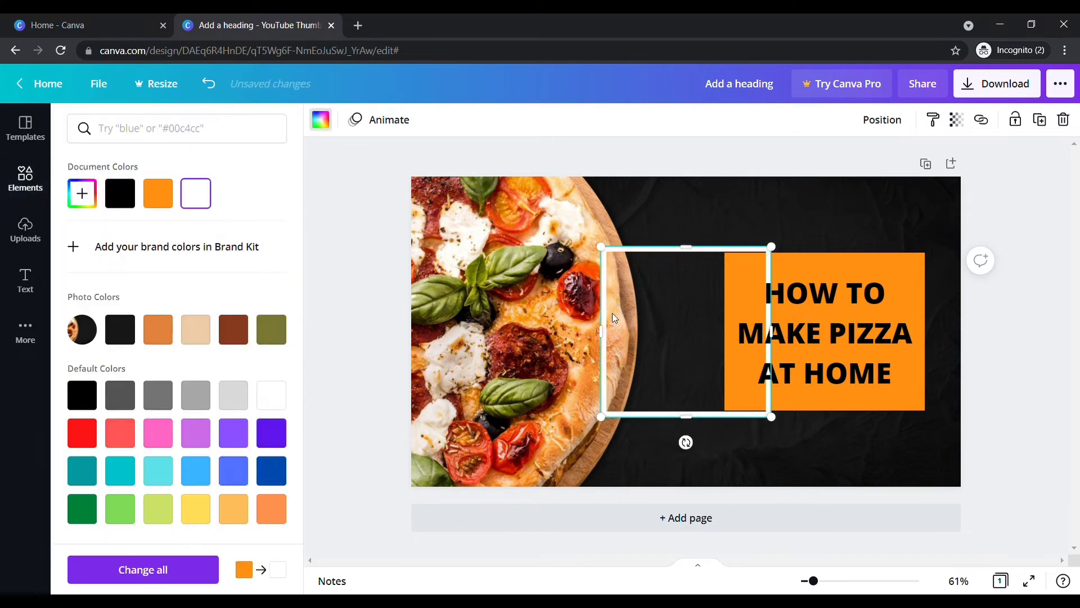
Position and stretch the white frame to enclose the orange heading box
{"action": "left_click_drag", "start_coordinate": [650, 322], "coordinate": [773, 328]}
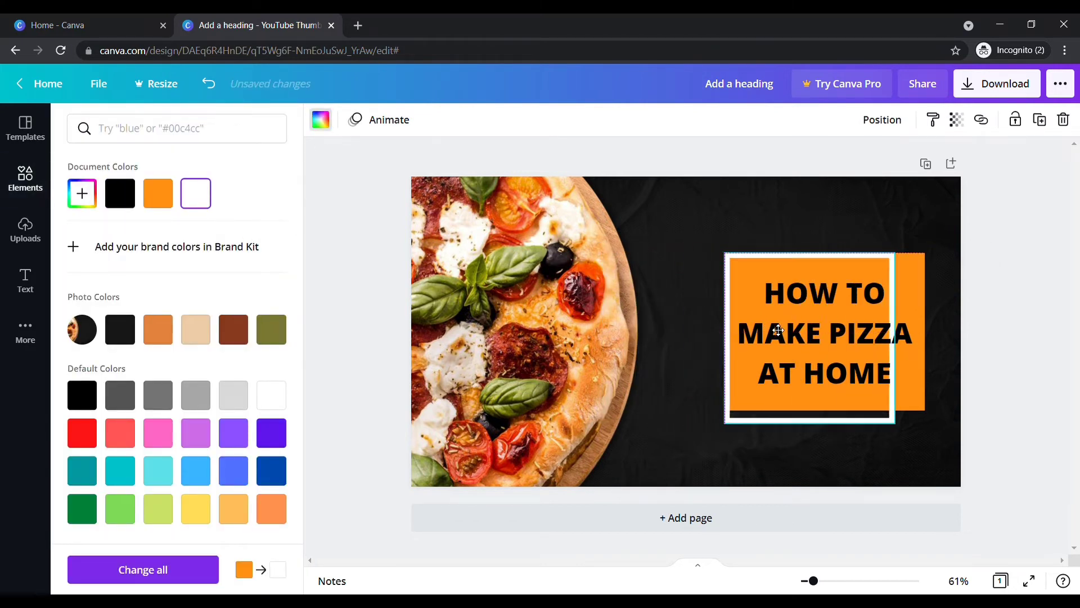
{"action": "left_click_drag", "start_coordinate": [815, 434], "coordinate": [818, 417]}
{"action": "left_click_drag", "start_coordinate": [895, 346], "coordinate": [957, 356]}
{"action": "left_click", "coordinate": [970, 354]}
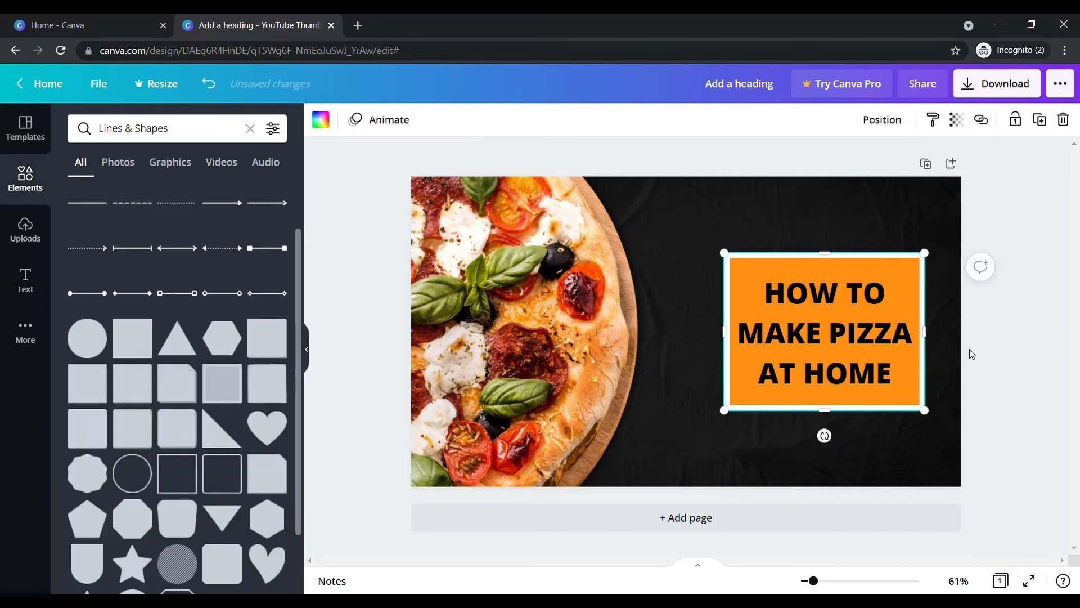
Enlarge the framed heading together and shift it up and to the right
{"action": "left_click_drag", "start_coordinate": [1006, 458], "coordinate": [715, 238]}
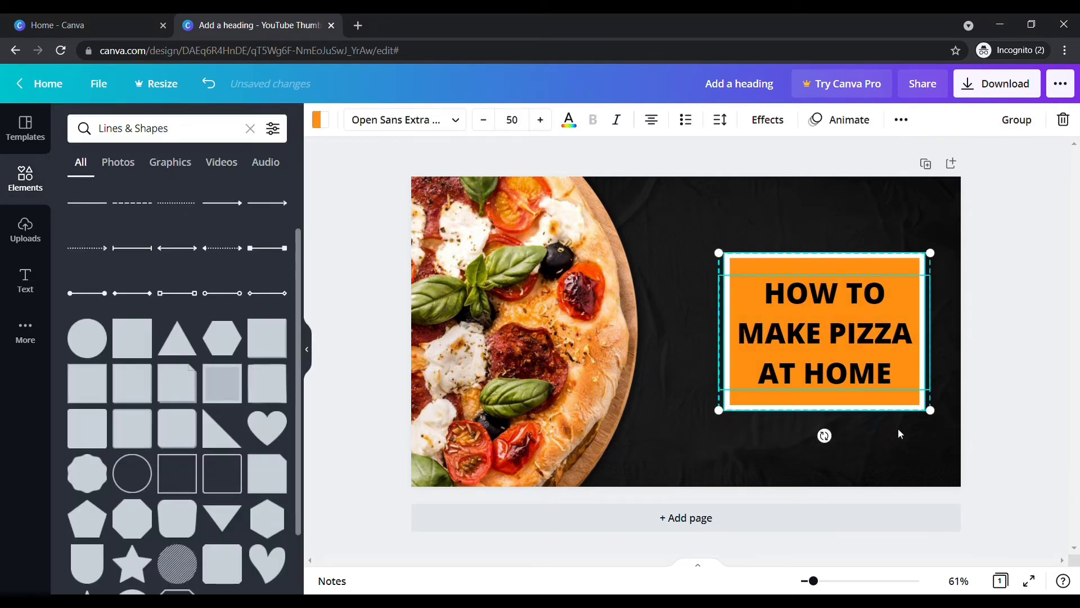
{"action": "left_click_drag", "start_coordinate": [726, 416], "coordinate": [642, 474]}
{"action": "left_click_drag", "start_coordinate": [774, 379], "coordinate": [793, 347]}
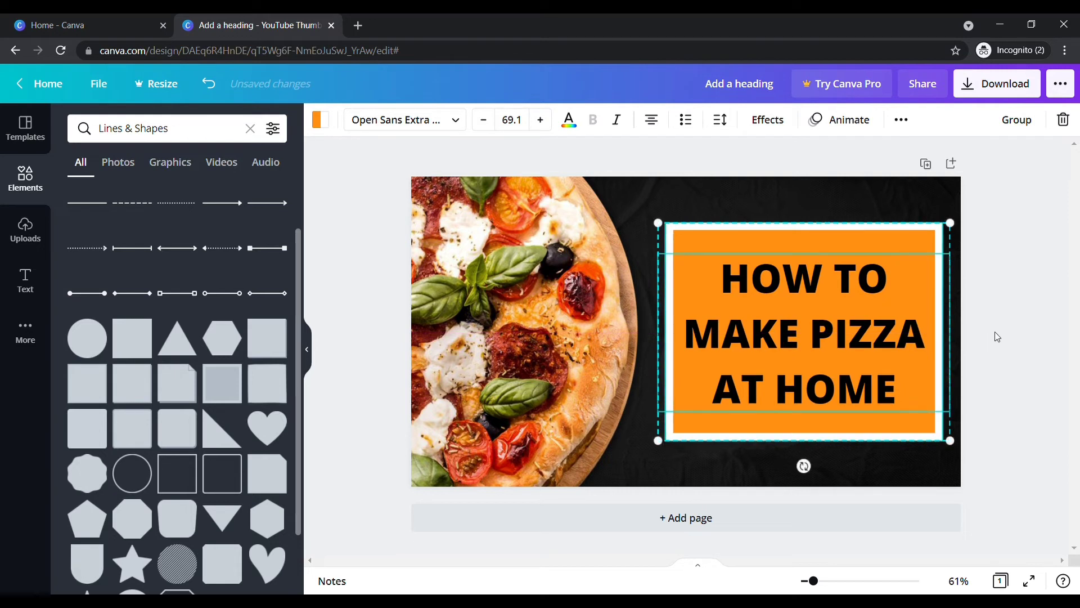
{"action": "left_click", "coordinate": [1007, 328]}
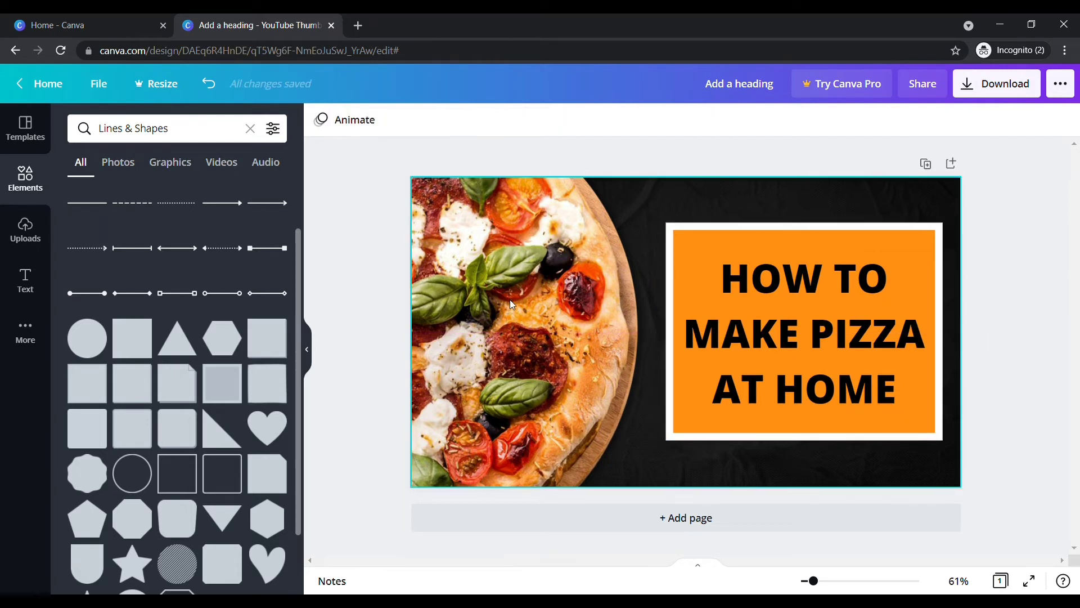
Search Elements for 'cook', then add, enlarge and place the cartoon chef beside the heading box
{"action": "left_click", "coordinate": [252, 132]}
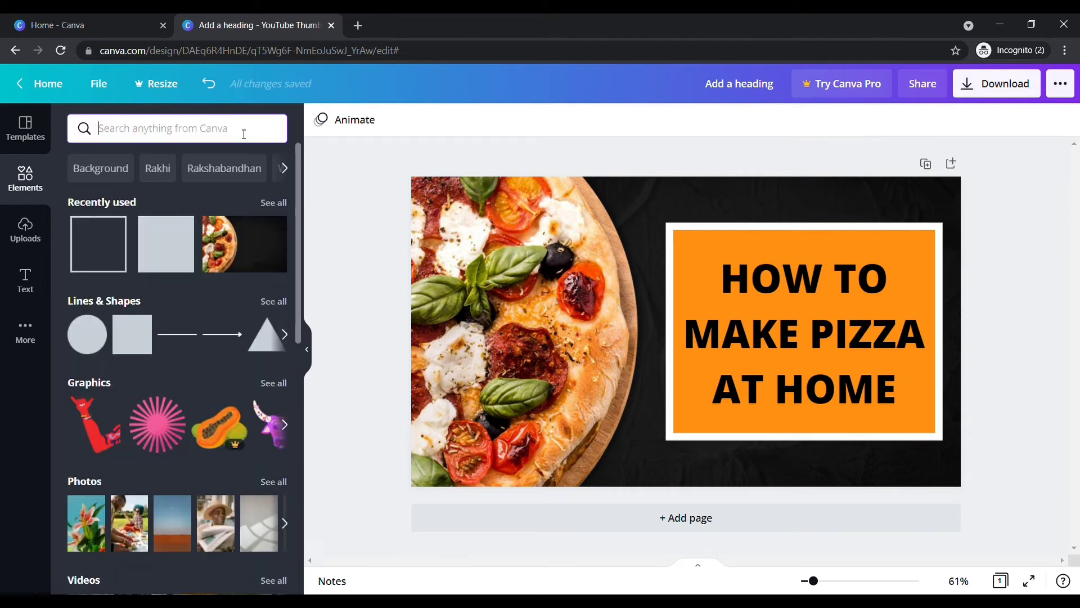
{"action": "type", "text": "cook"}
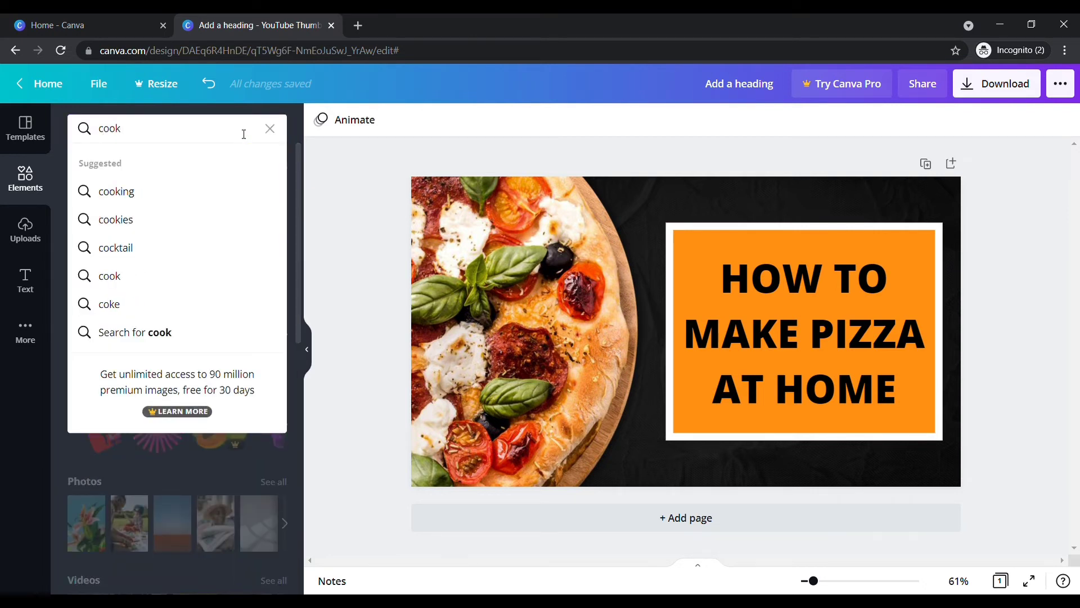
{"action": "key", "text": "Return"}
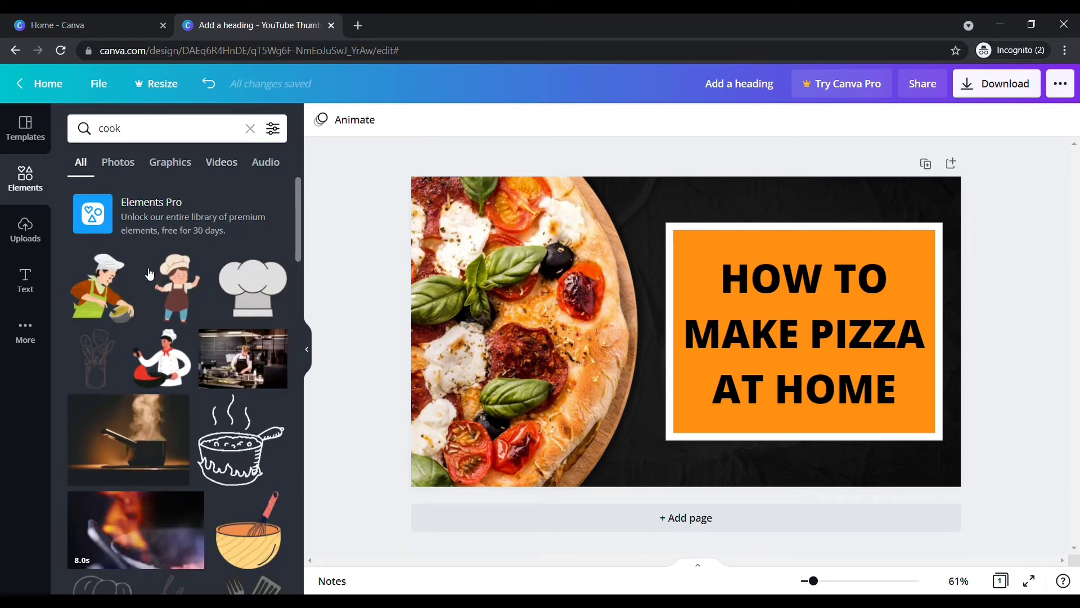
{"action": "left_click", "coordinate": [175, 301]}
{"action": "left_click_drag", "start_coordinate": [687, 350], "coordinate": [579, 338]}
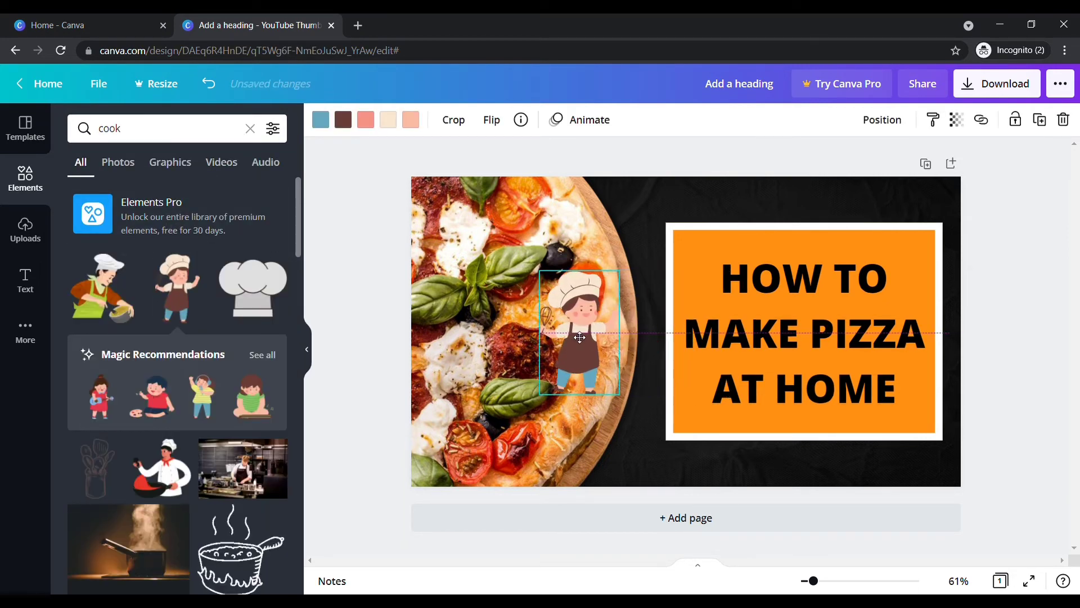
{"action": "left_click_drag", "start_coordinate": [630, 431], "coordinate": [670, 476]}
{"action": "left_click_drag", "start_coordinate": [622, 382], "coordinate": [615, 338]}
Recolour the chef's hat and sleeves to salmon and nudge it closer to the heading
{"action": "left_click", "coordinate": [389, 119]}
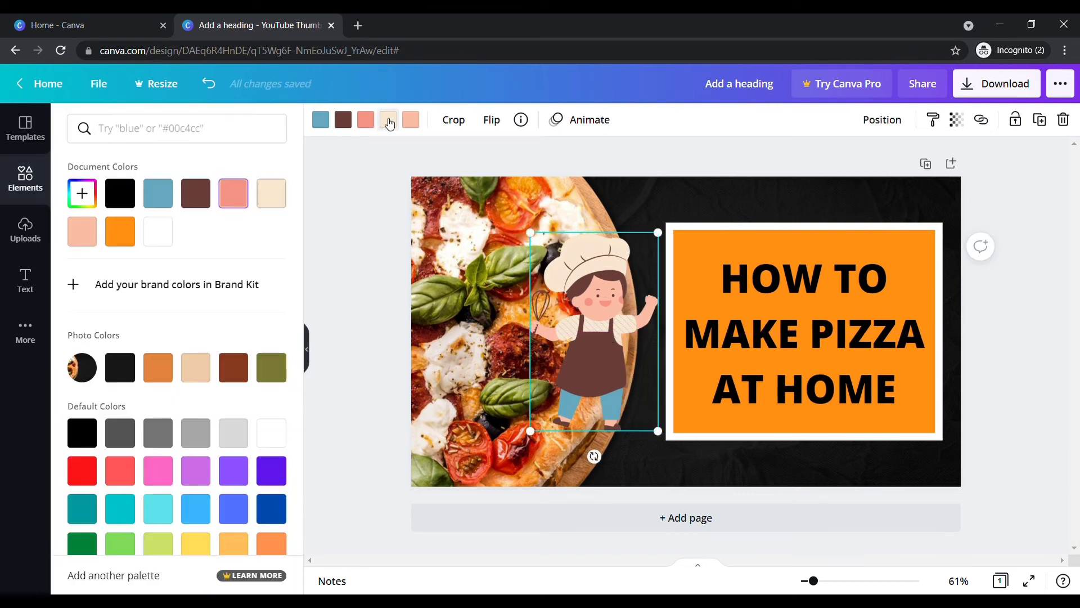
{"action": "left_click", "coordinate": [211, 202]}
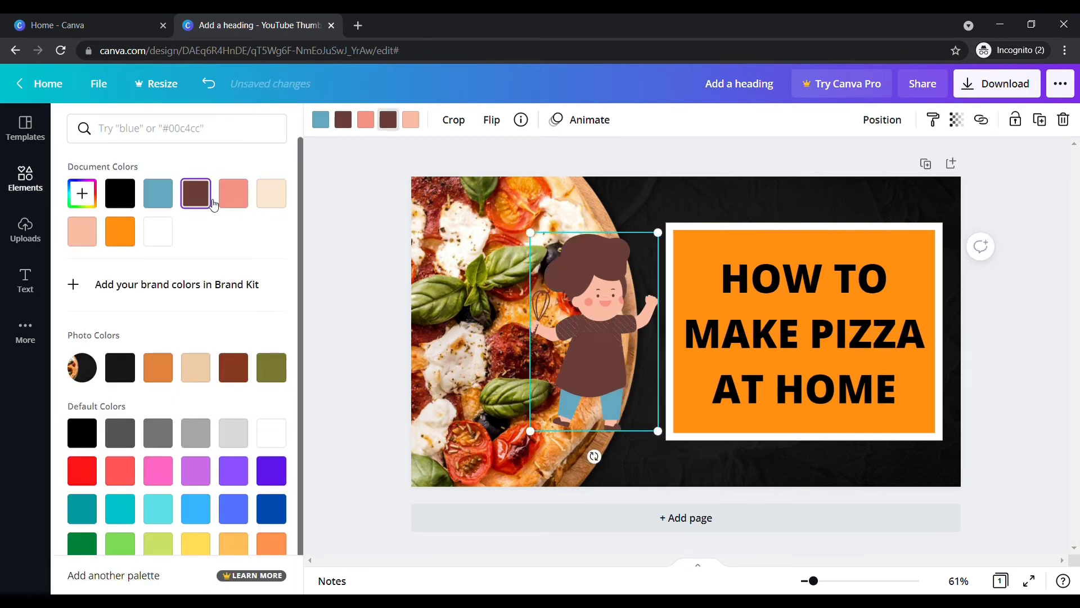
{"action": "left_click", "coordinate": [243, 200]}
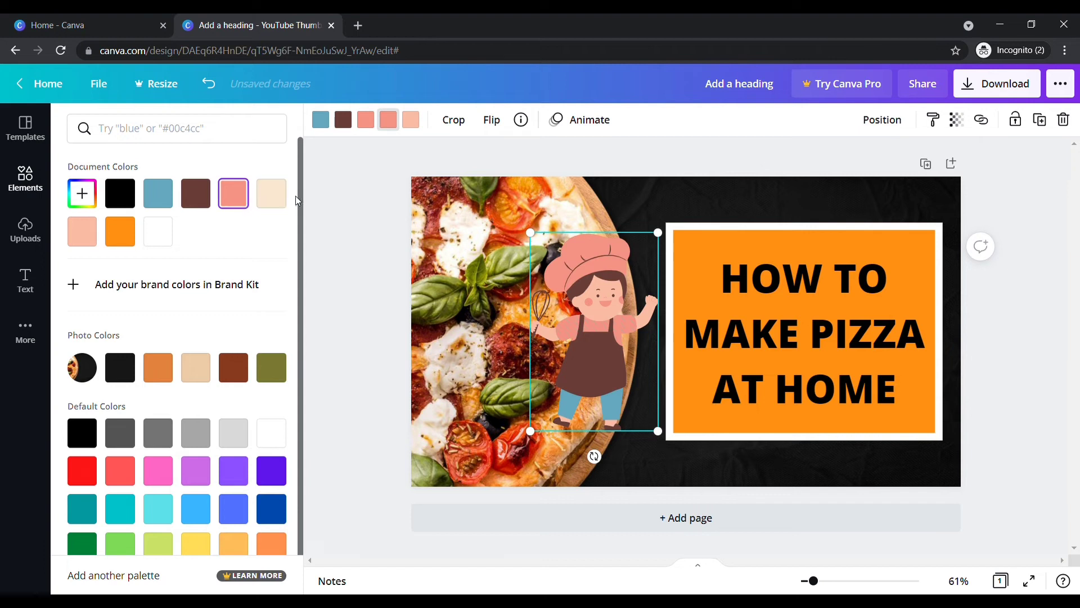
{"action": "left_click", "coordinate": [354, 327]}
{"action": "mouse_move", "coordinate": [603, 370]}
{"action": "left_mouse_down"}
{"action": "mouse_move", "coordinate": [651, 369]}
{"action": "mouse_move", "coordinate": [653, 352]}
{"action": "mouse_move", "coordinate": [624, 369]}
{"action": "left_mouse_up"}
{"action": "left_click", "coordinate": [377, 290]}
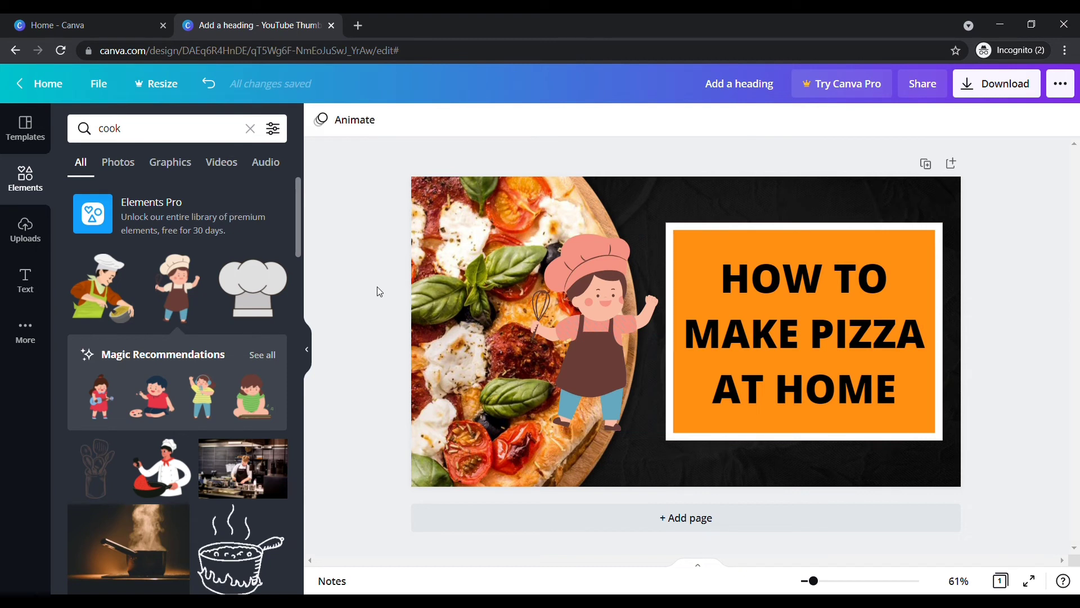
Download the thumbnail as PNG ('Add a heading.png') and dismiss the sharing popup
{"action": "left_click", "coordinate": [1016, 85]}
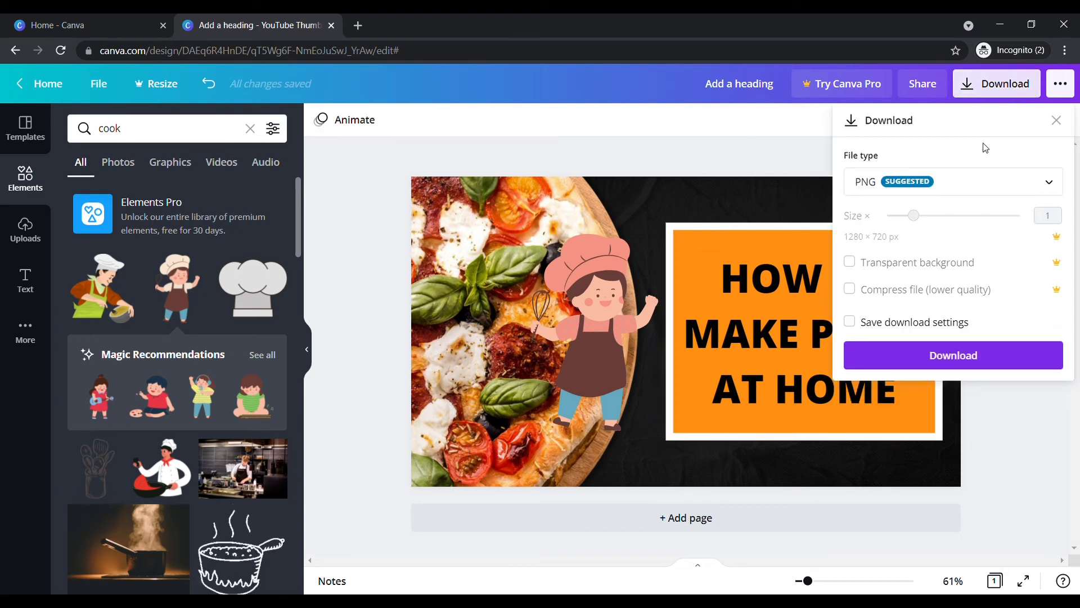
{"action": "left_click", "coordinate": [973, 197]}
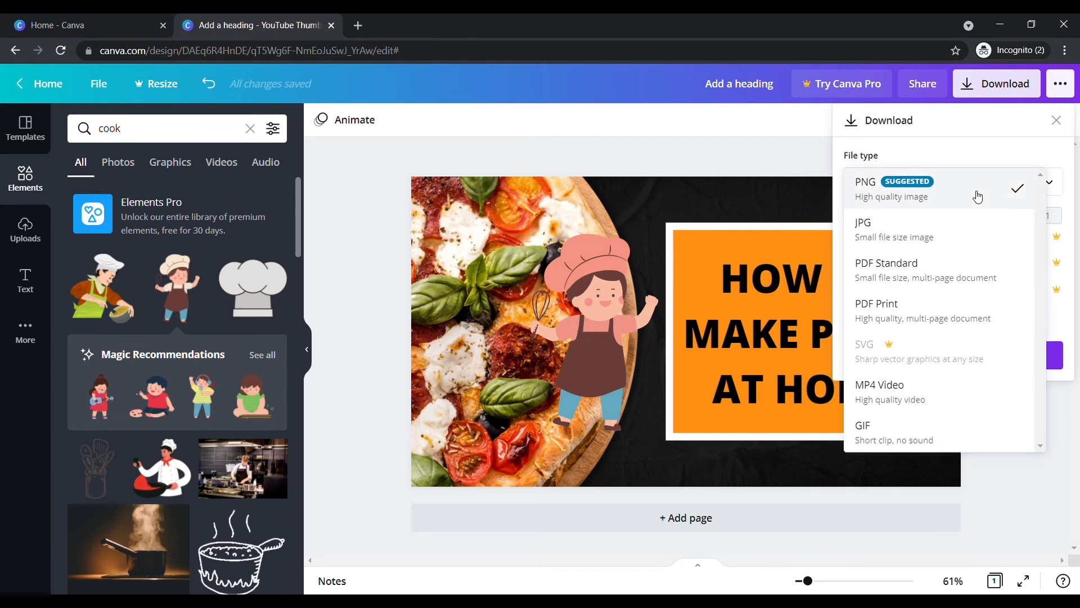
{"action": "left_click", "coordinate": [916, 200]}
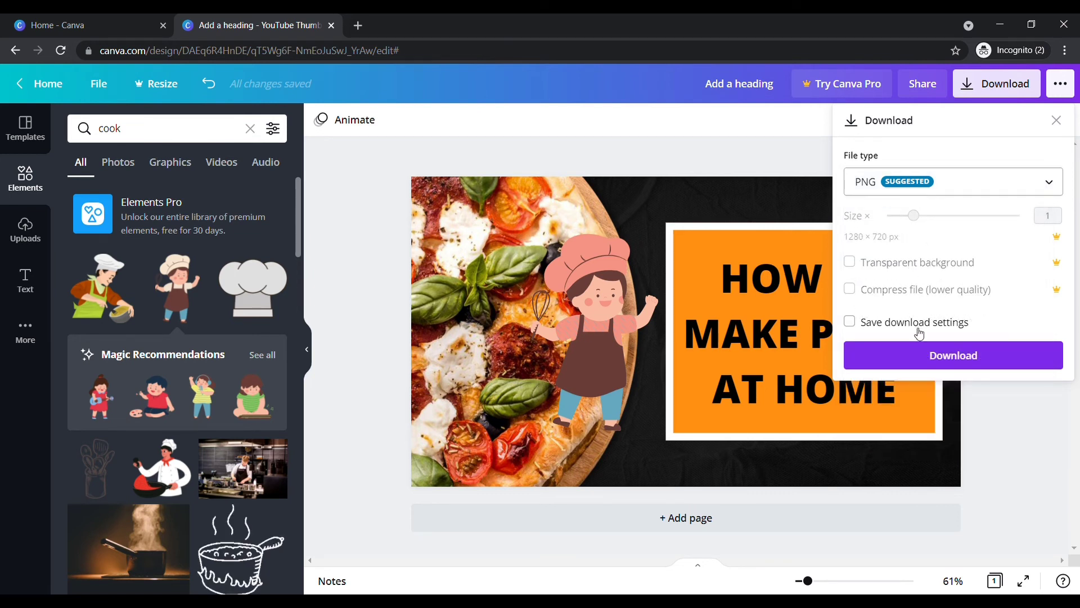
{"action": "left_click", "coordinate": [929, 356]}
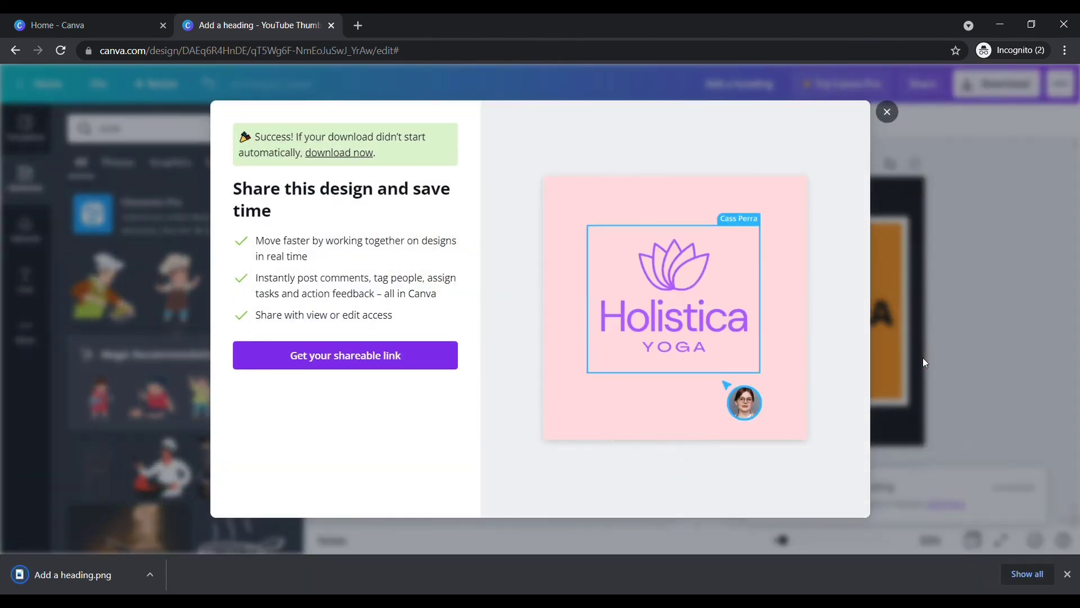
{"action": "left_click", "coordinate": [887, 111]}
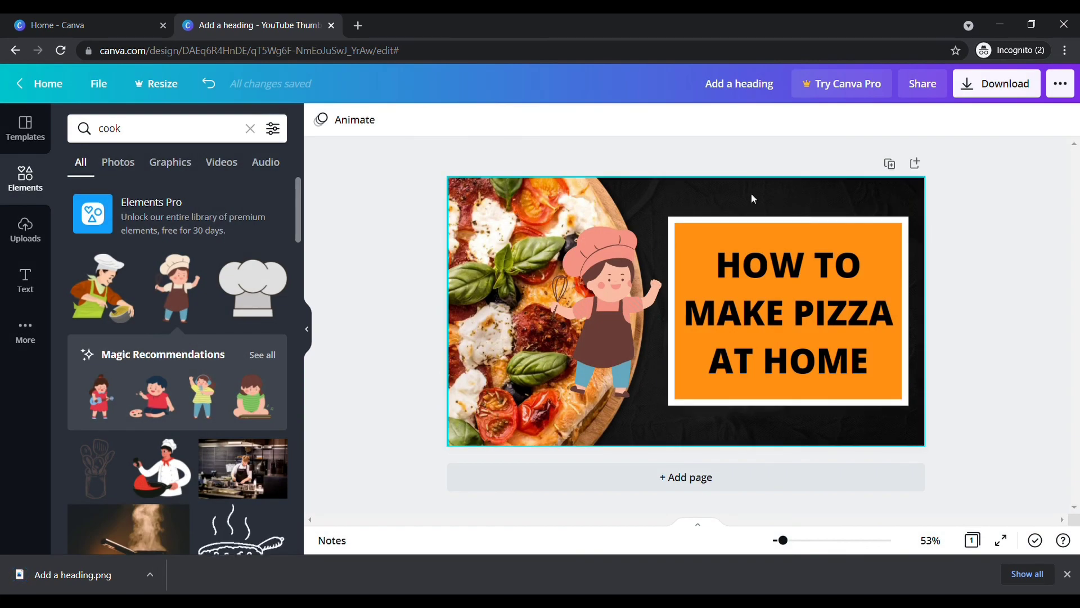
From Home, apply the green Work from Home template from the Coronavirus Instagram Post collection
{"action": "left_click", "coordinate": [41, 90]}
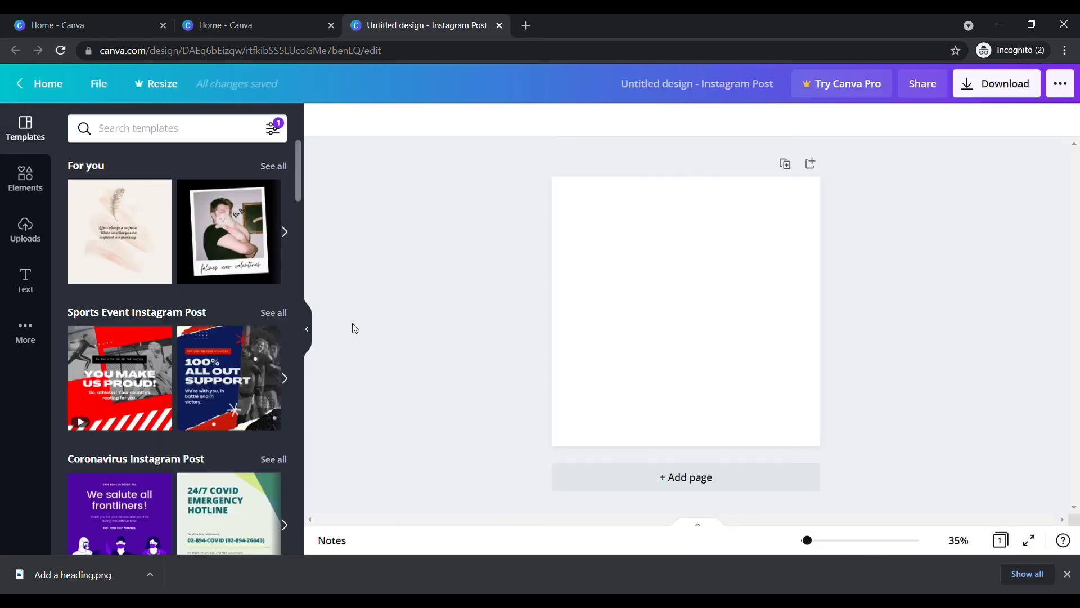
{"action": "scroll", "coordinate": [260, 319], "scroll_direction": "down", "scroll_amount": 3}
{"action": "scroll", "coordinate": [270, 321], "scroll_direction": "up", "scroll_amount": 2}
{"action": "scroll", "coordinate": [276, 321], "scroll_direction": "down", "scroll_amount": 1}
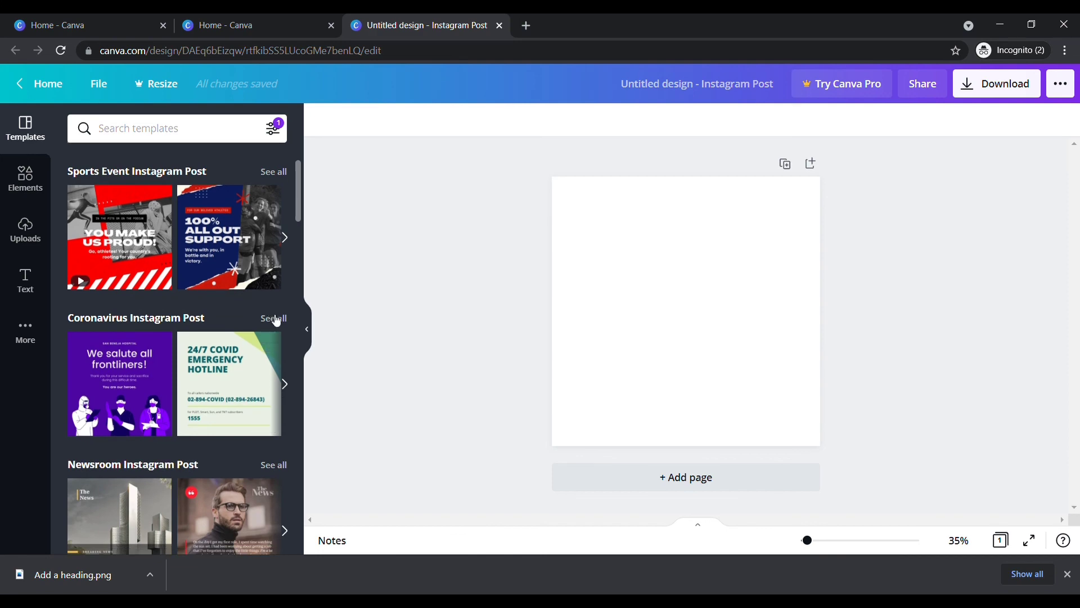
{"action": "left_click", "coordinate": [276, 320]}
{"action": "scroll", "coordinate": [273, 316], "scroll_direction": "down", "scroll_amount": 8}
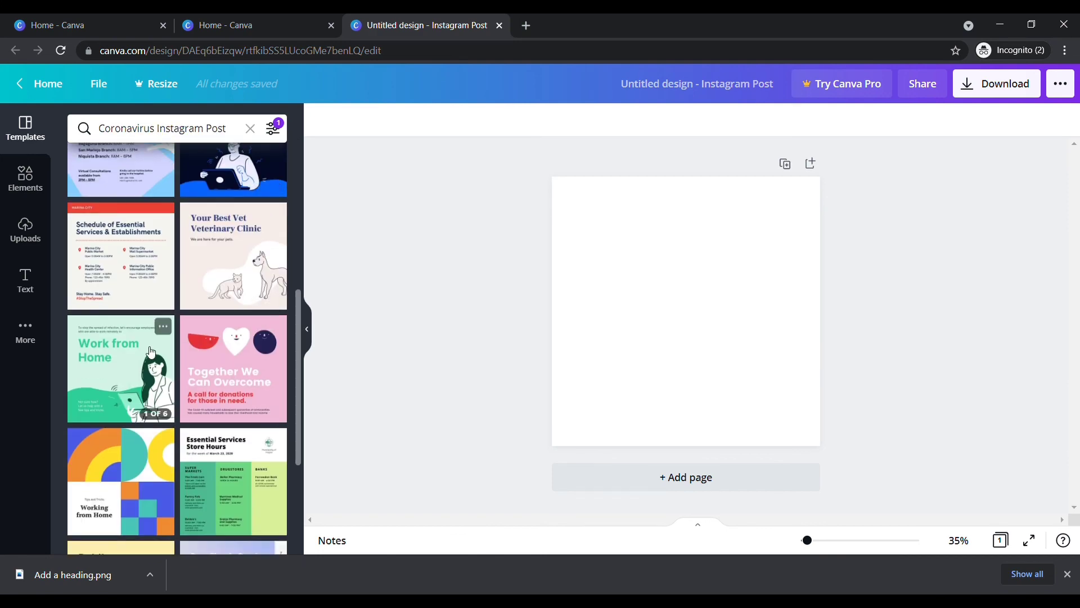
{"action": "left_click", "coordinate": [150, 351]}
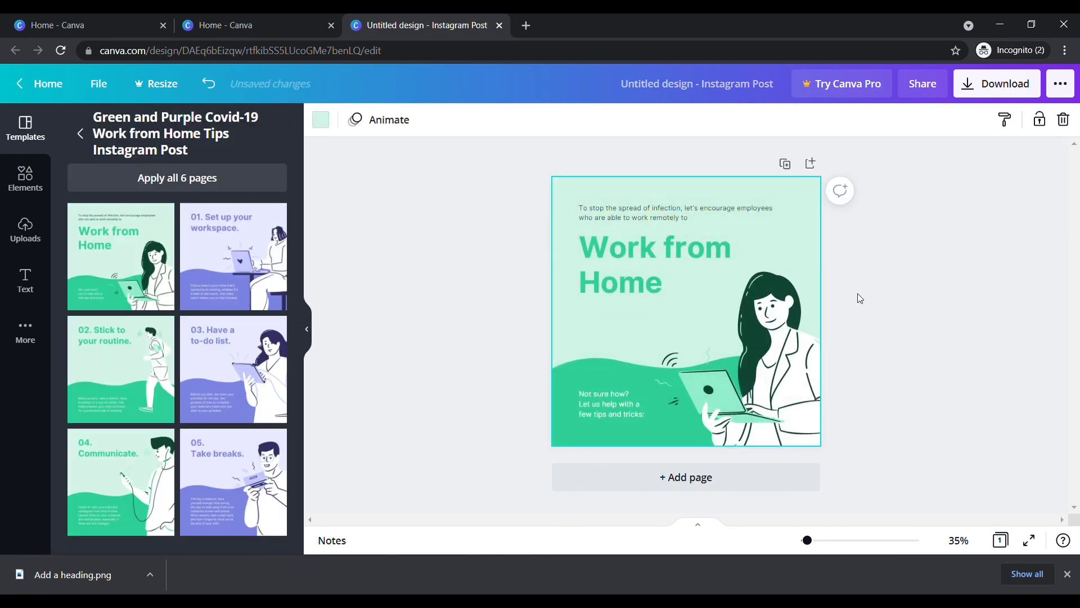
{"action": "double_click", "coordinate": [685, 268]}
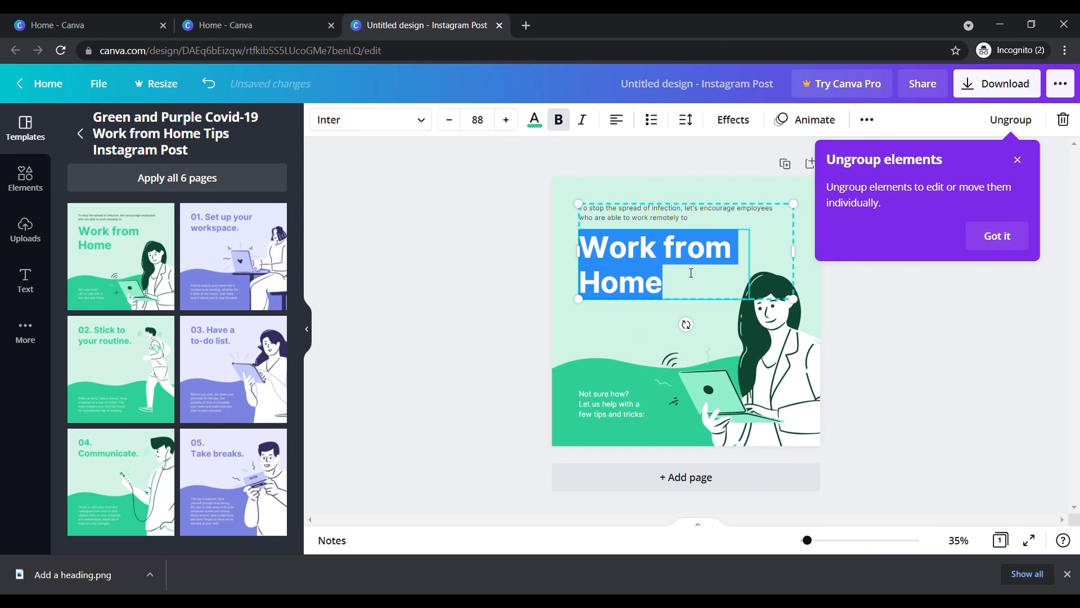
{"action": "left_click", "coordinate": [502, 353]}
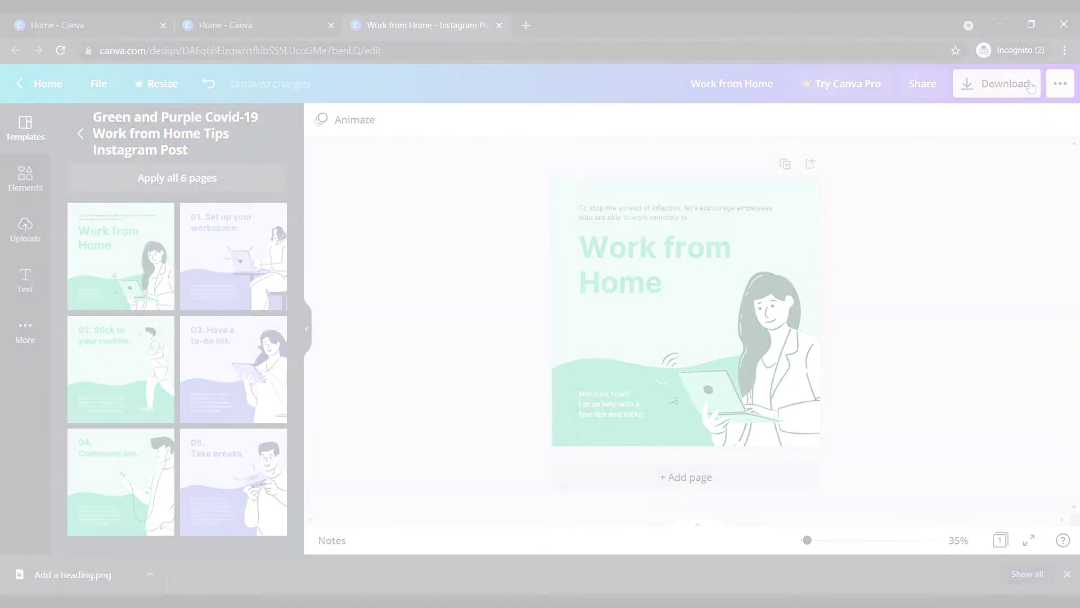